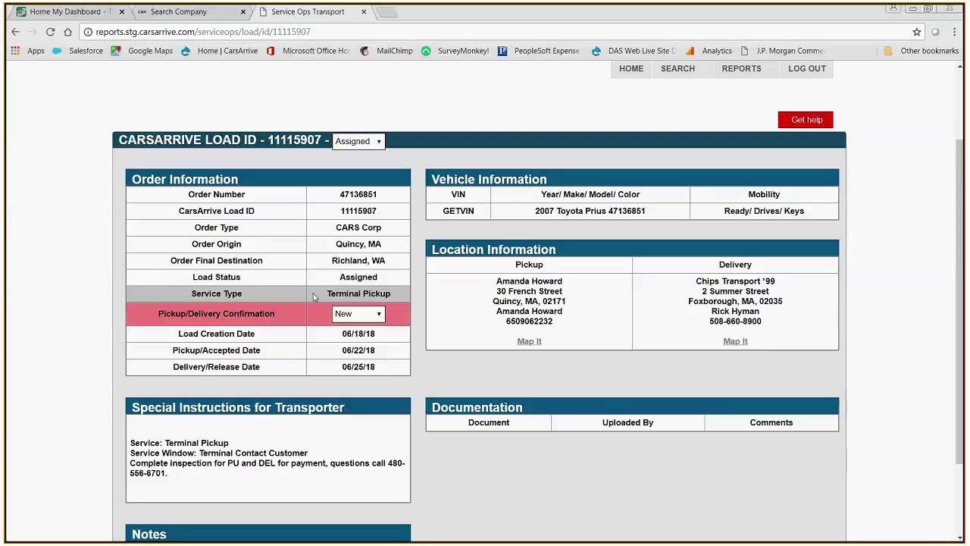
Step: Examine the load's order information, vehicle and location details, transporter instructions and pickup/delivery confirmation row
scroll(391, 297, "up", 1)
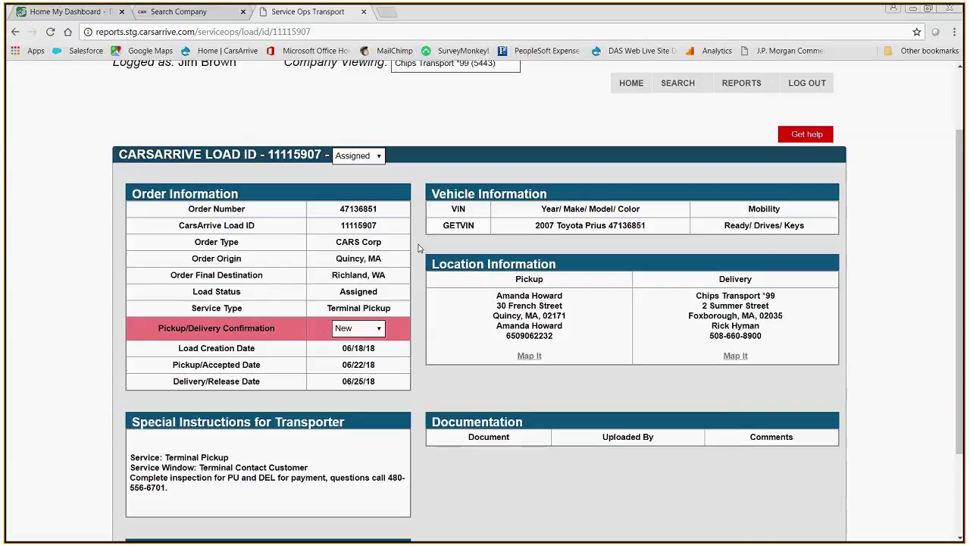
scroll(418, 248, "down", 1)
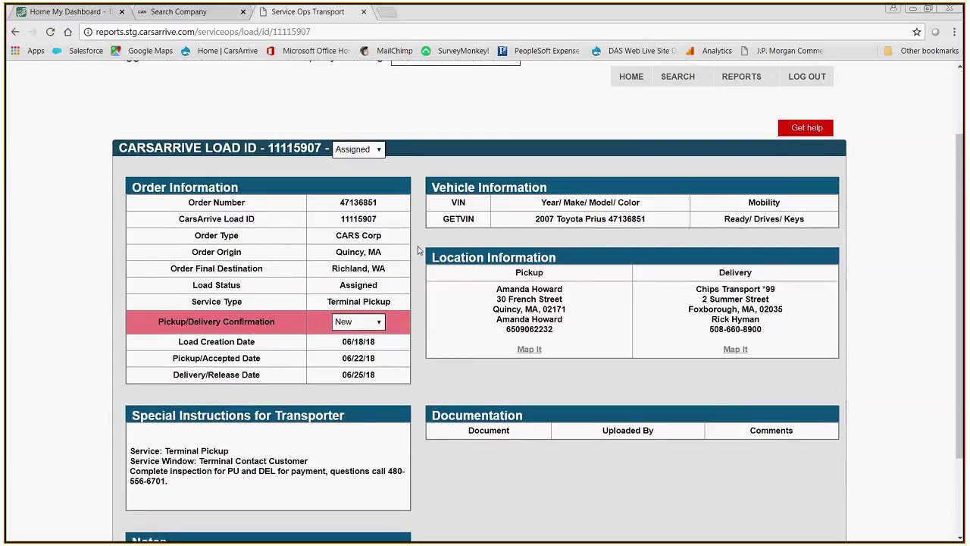
scroll(418, 250, "down", 1)
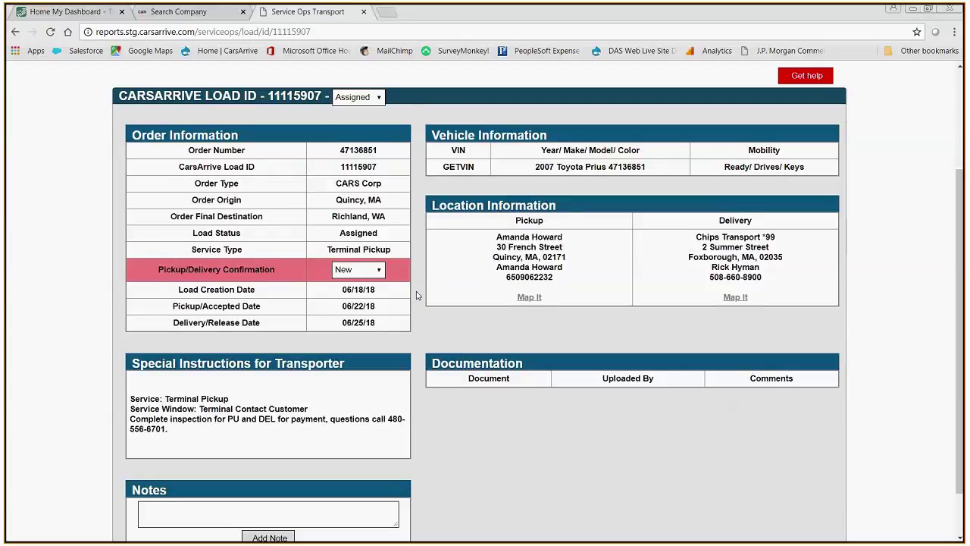
scroll(416, 296, "up", 3)
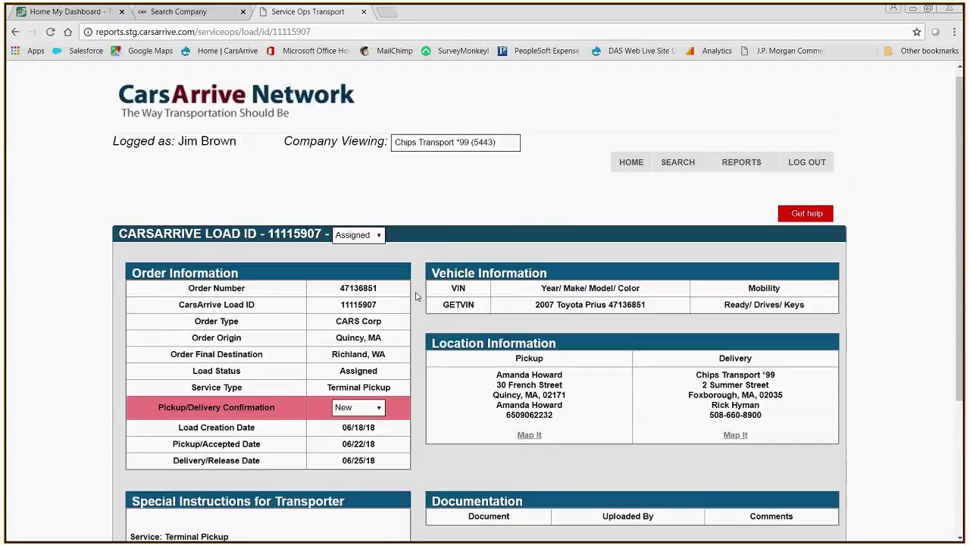
scroll(417, 296, "down", 1)
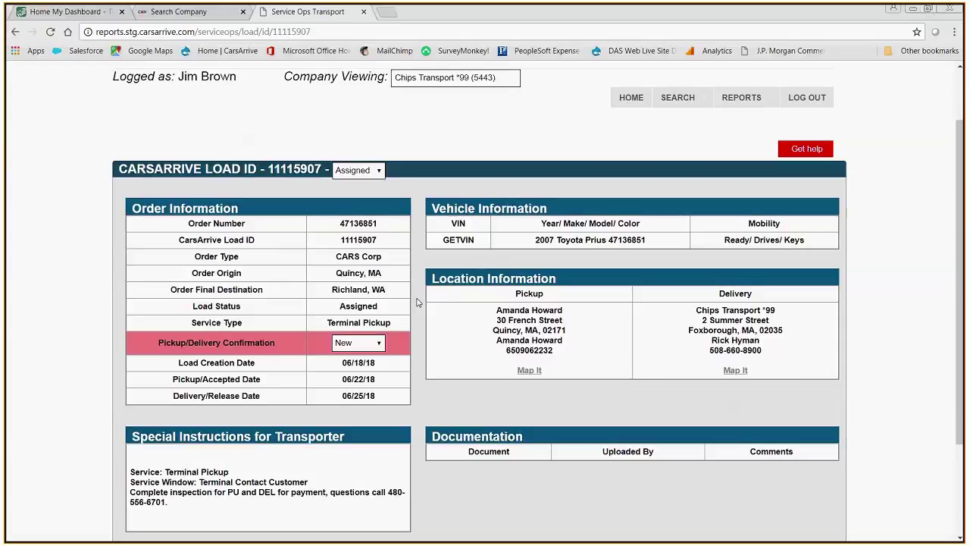
scroll(419, 296, "down", 1)
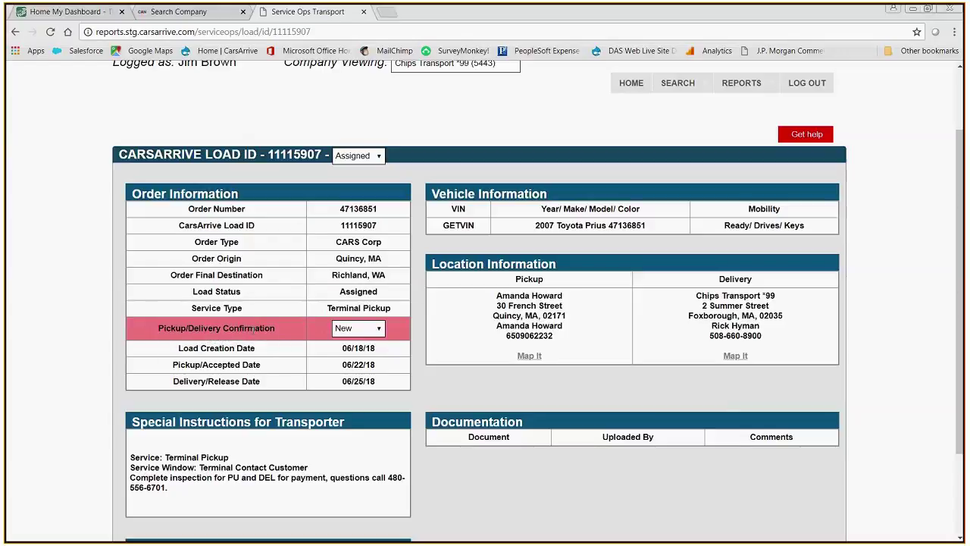
mouse_move(278, 334)
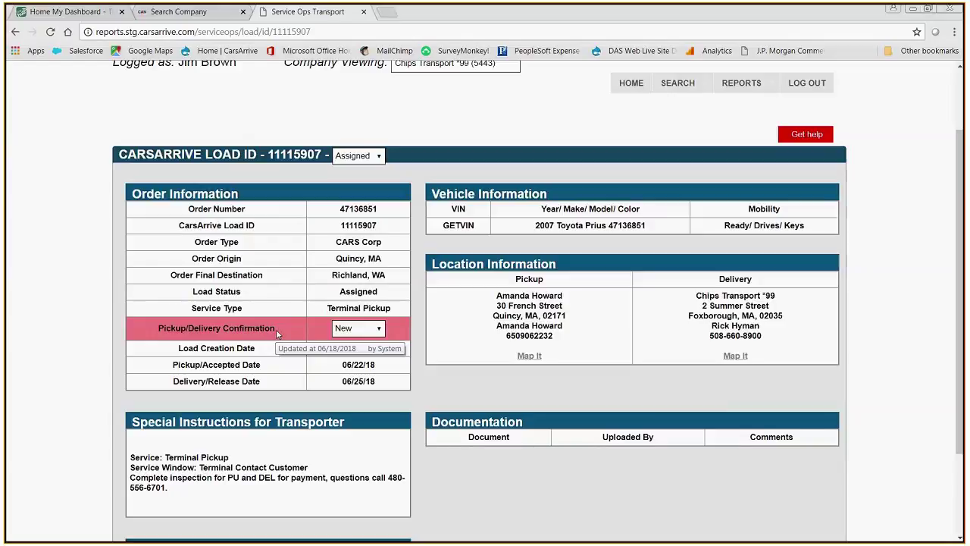
Step: Set the load's pickup/delivery confirmation to Confirmed
left_click(379, 329)
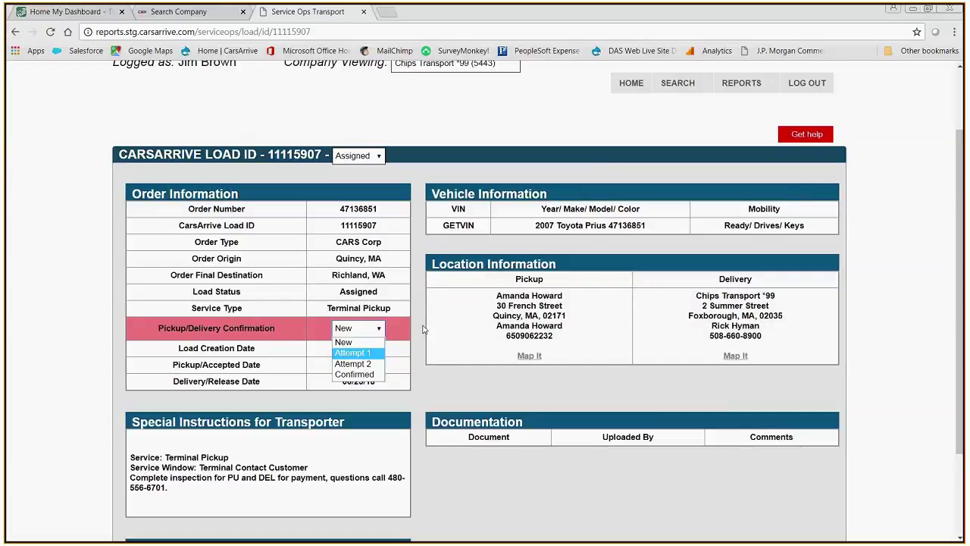
scroll(414, 337, "up", 1)
scroll(409, 333, "up", 1)
left_click(379, 344)
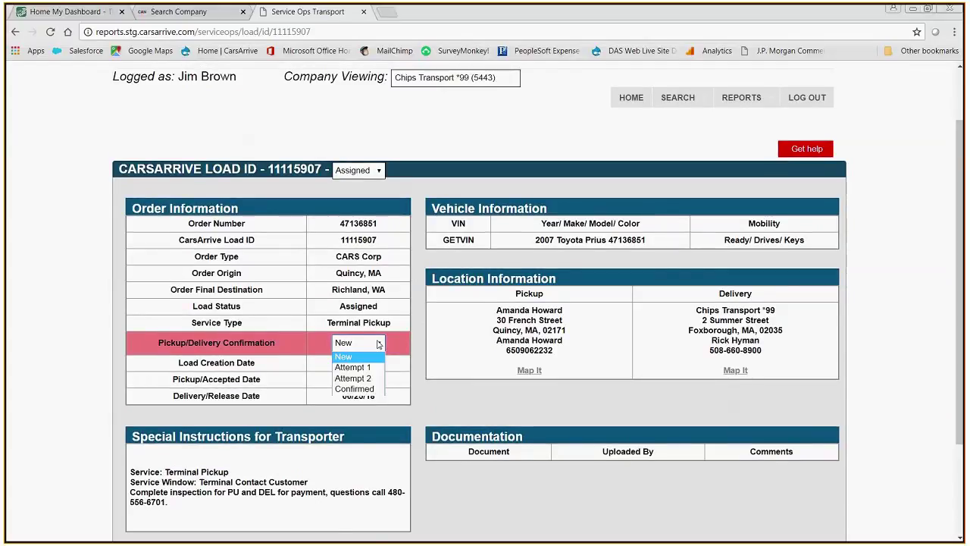
left_click(354, 389)
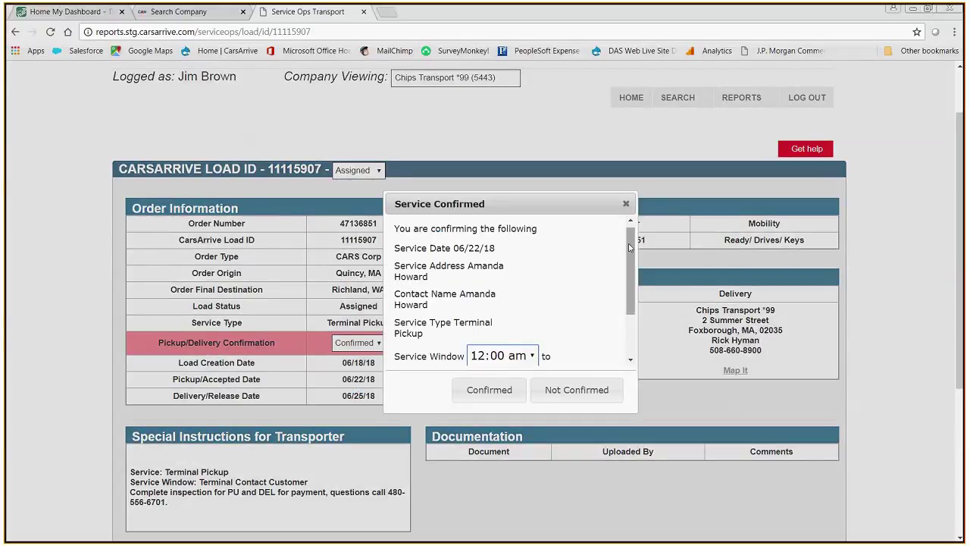
Step: Set the start of the service window to 10:00 am in the service confirmation
left_click_drag(630, 245, 630, 288)
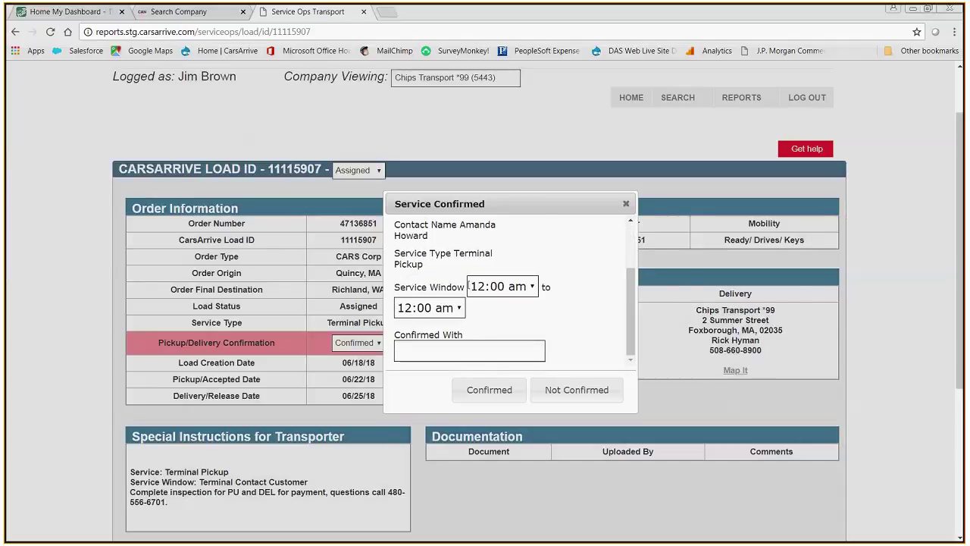
left_click(475, 291)
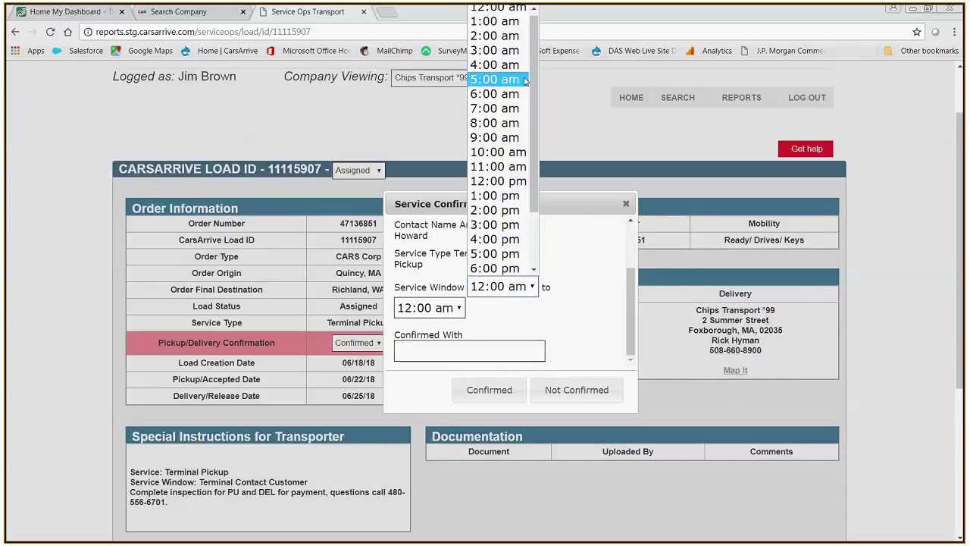
left_click(489, 153)
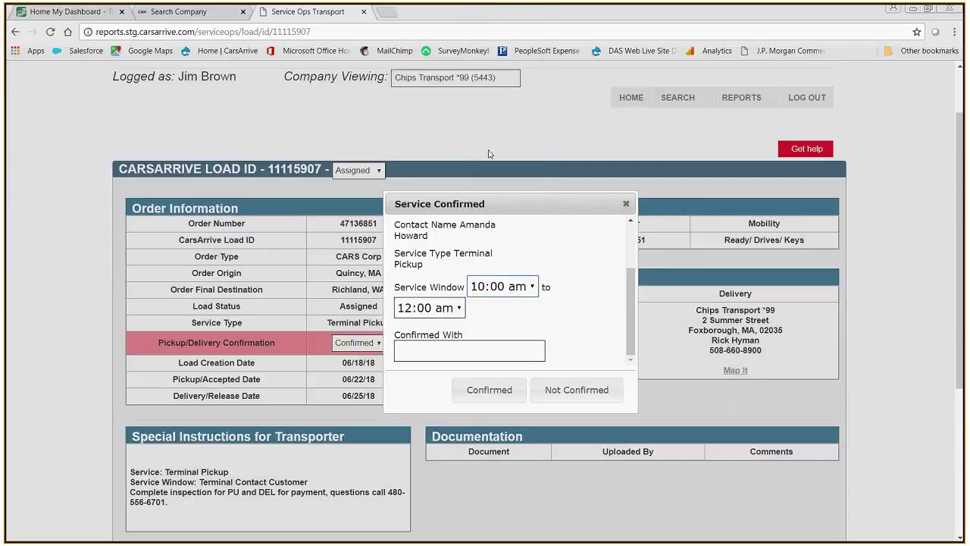
scroll(417, 298, "up", 1)
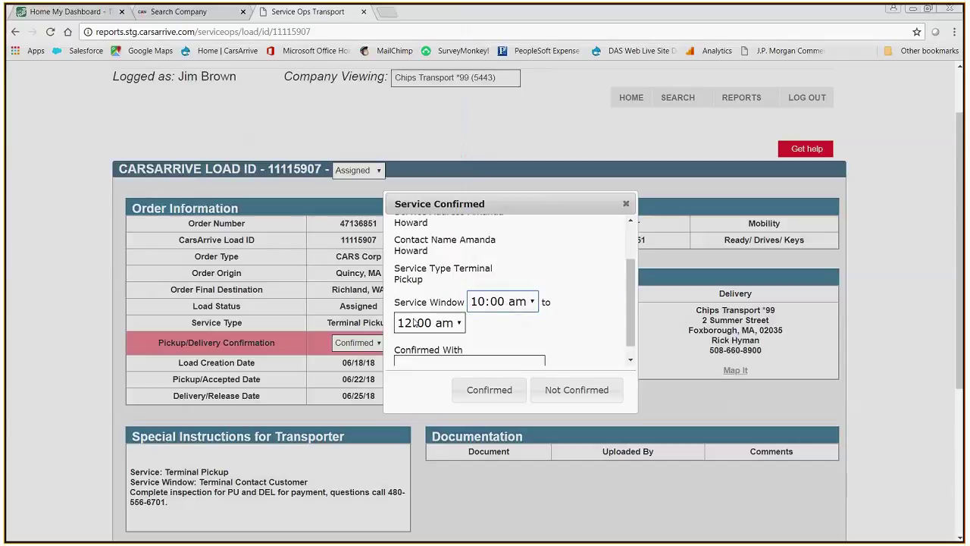
scroll(574, 274, "down", 1)
Step: Enter the customer's title and last name as the person confirmed with, and confirm the service
left_click(418, 359)
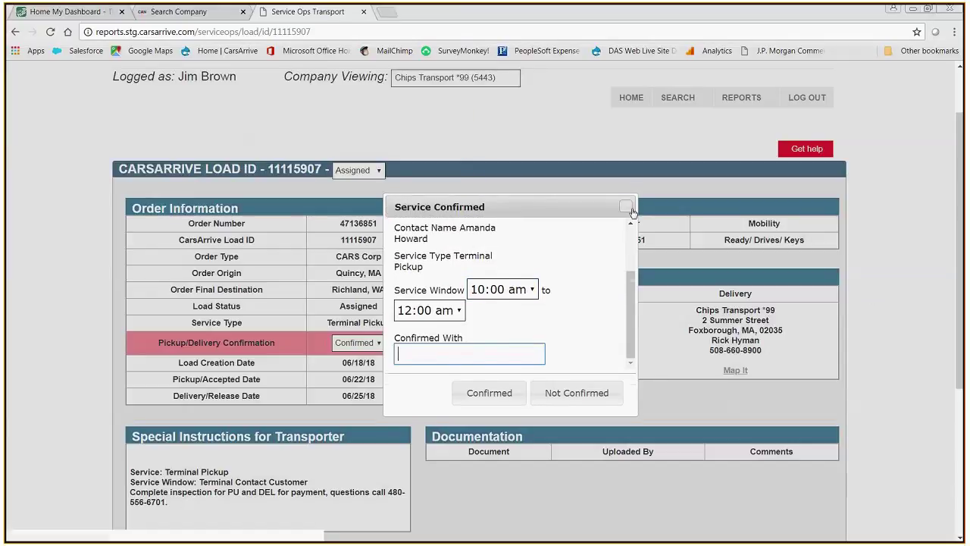
left_click_drag(567, 203, 567, 322)
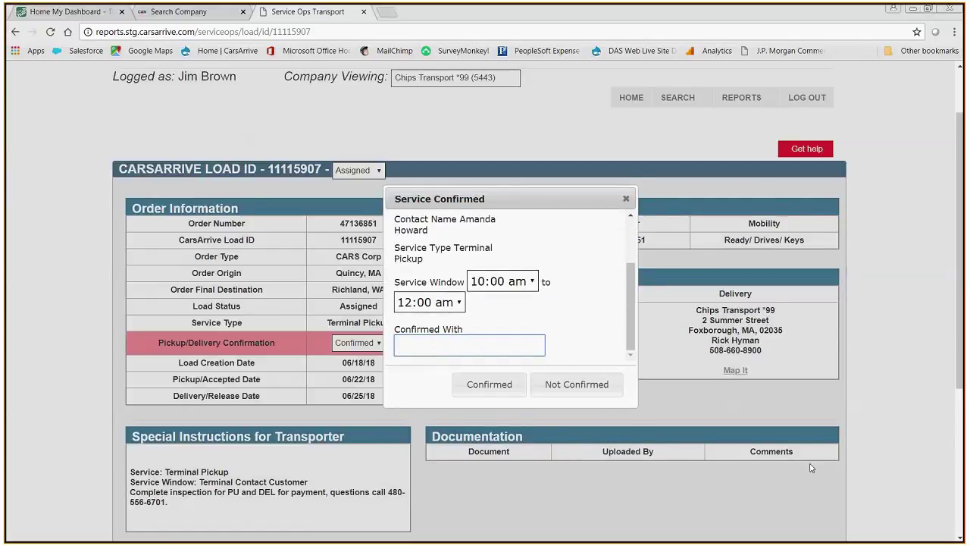
type("Ms. H")
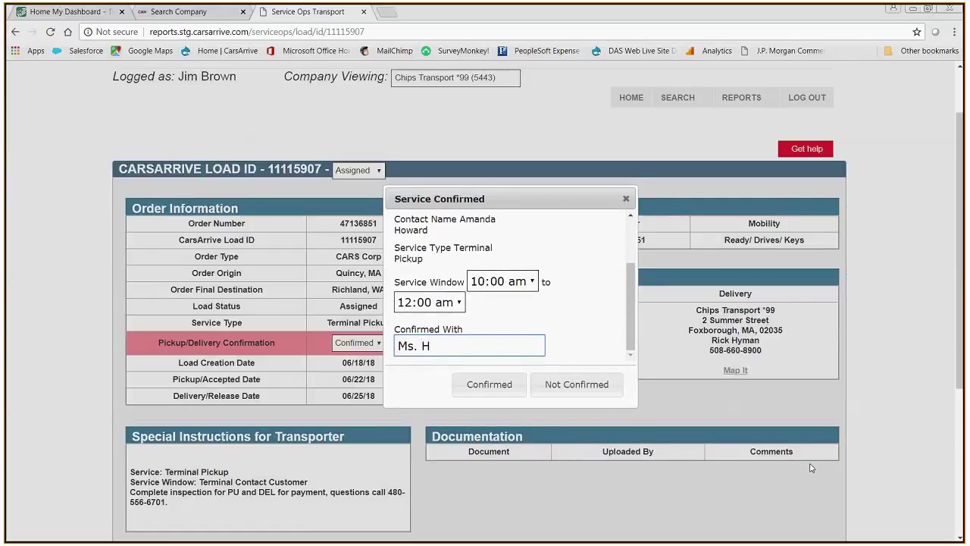
type("oward")
left_click(485, 385)
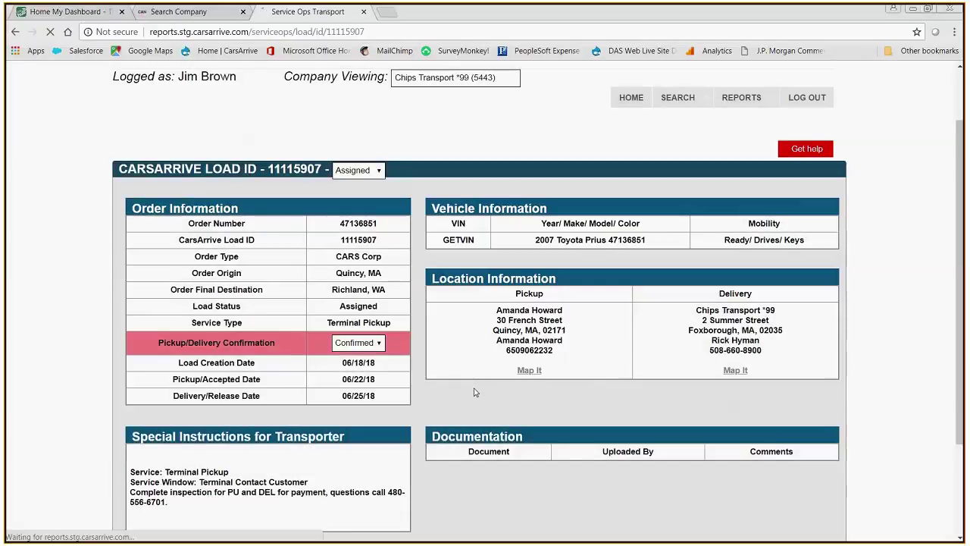
Step: Check the load's documentation comments and posted notes, and activate the entry field for a new note
scroll(535, 292, "down", 2)
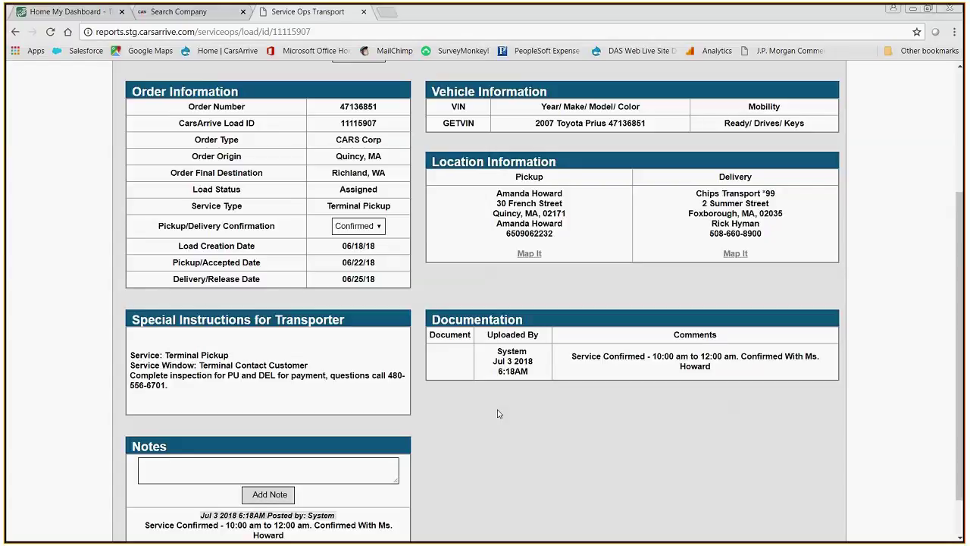
scroll(485, 417, "down", 1)
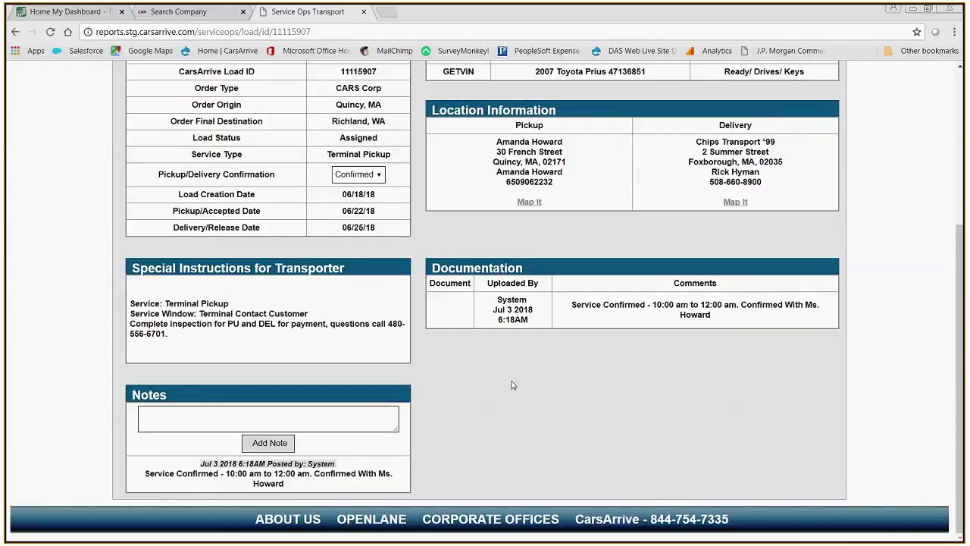
left_click(158, 418)
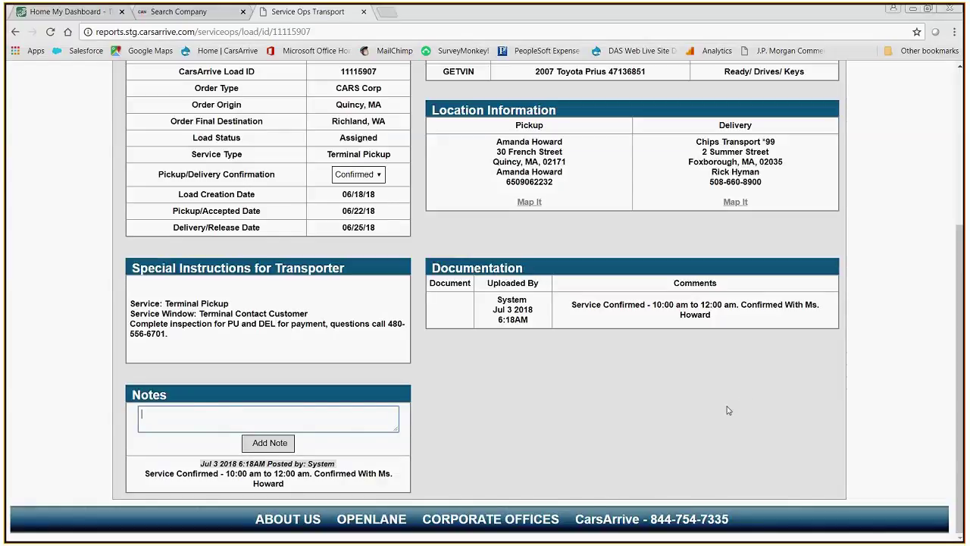
Step: Open a help request for the load and enter the message "Cannot reach customer. Please help!"
scroll(879, 348, "up", 1)
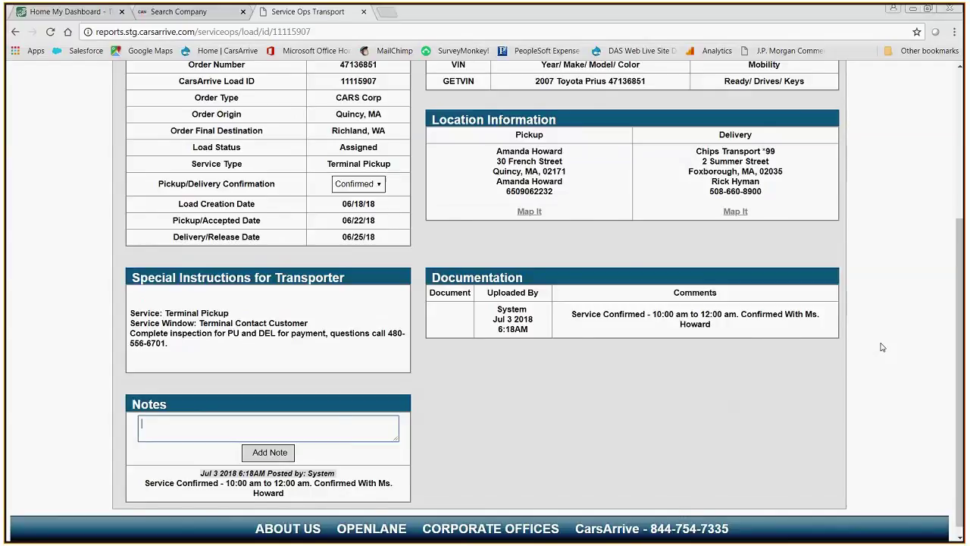
scroll(882, 350, "up", 3)
scroll(882, 353, "up", 1)
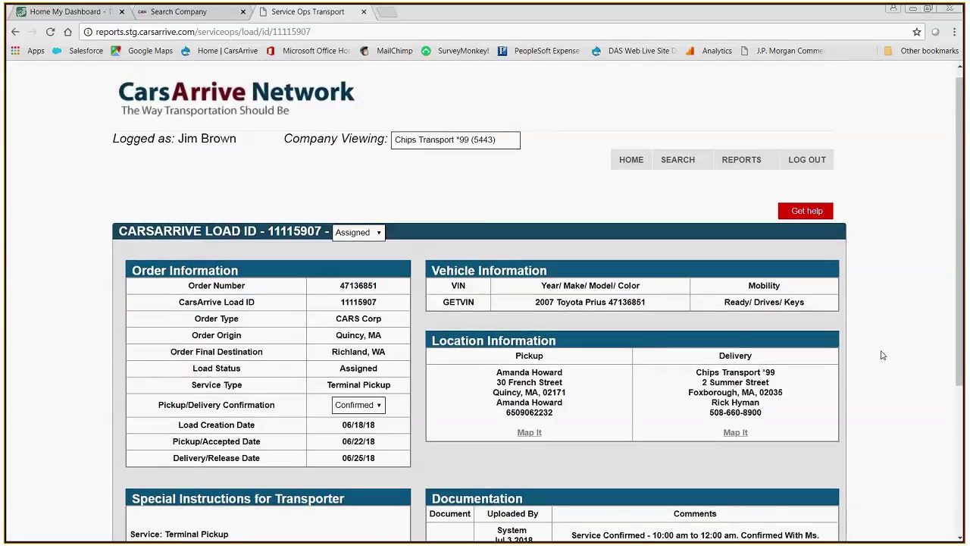
scroll(923, 259, "up", 1)
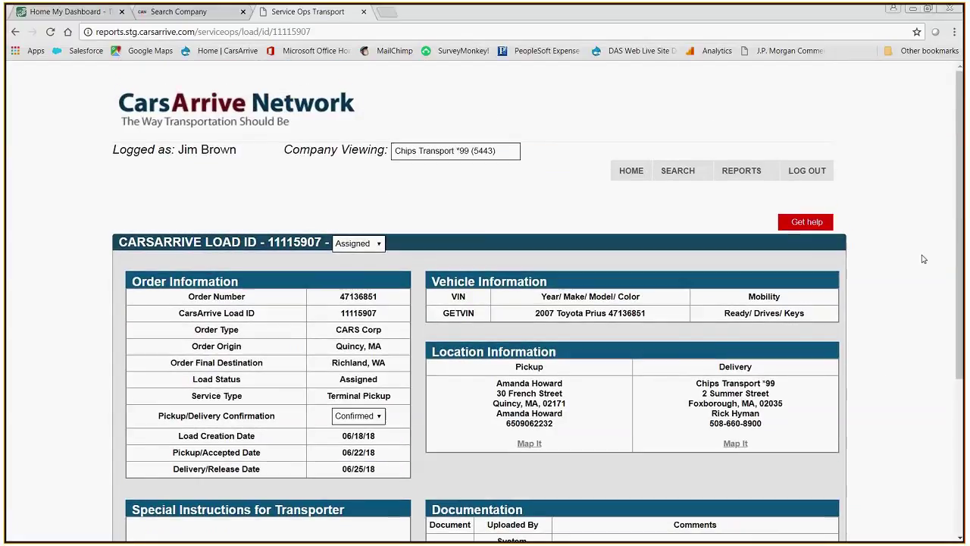
left_click(807, 222)
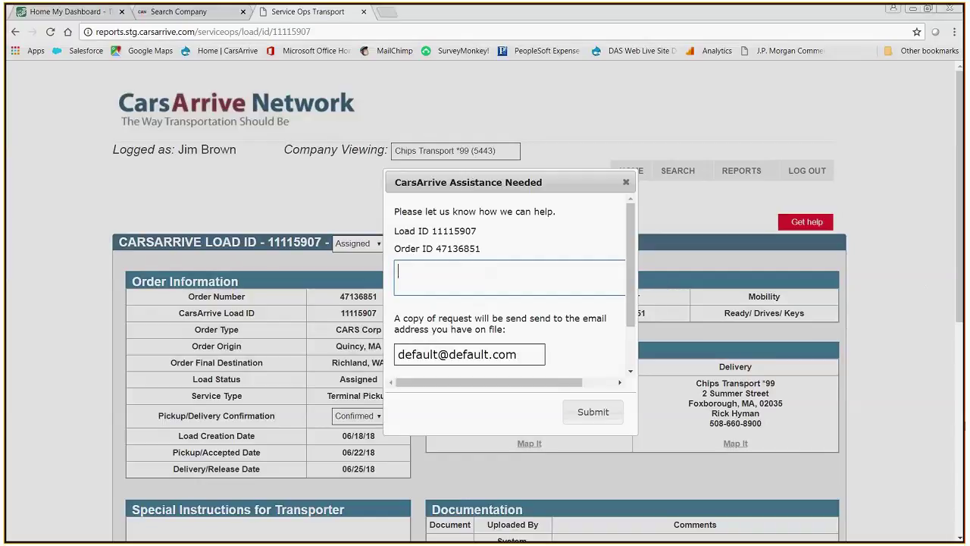
type("Cannot")
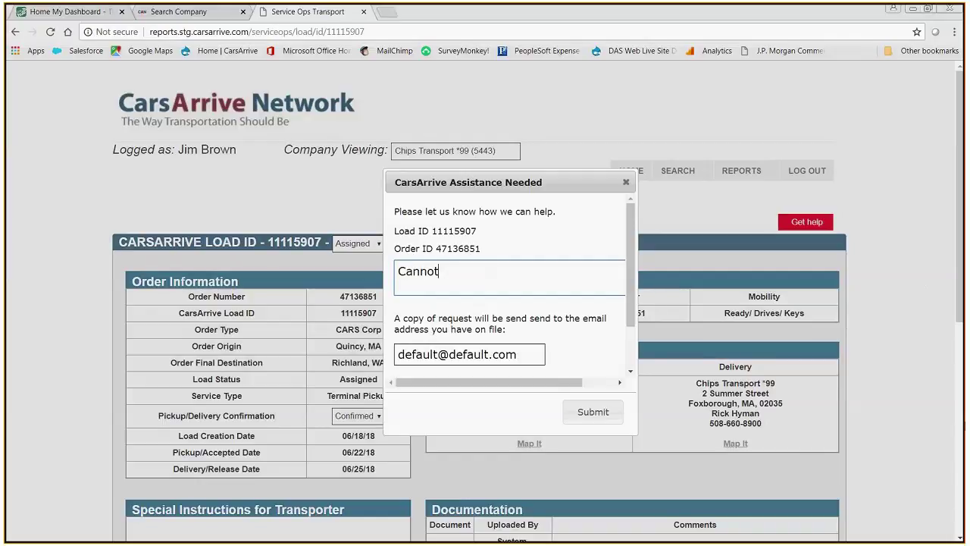
type(" reach customer. Please")
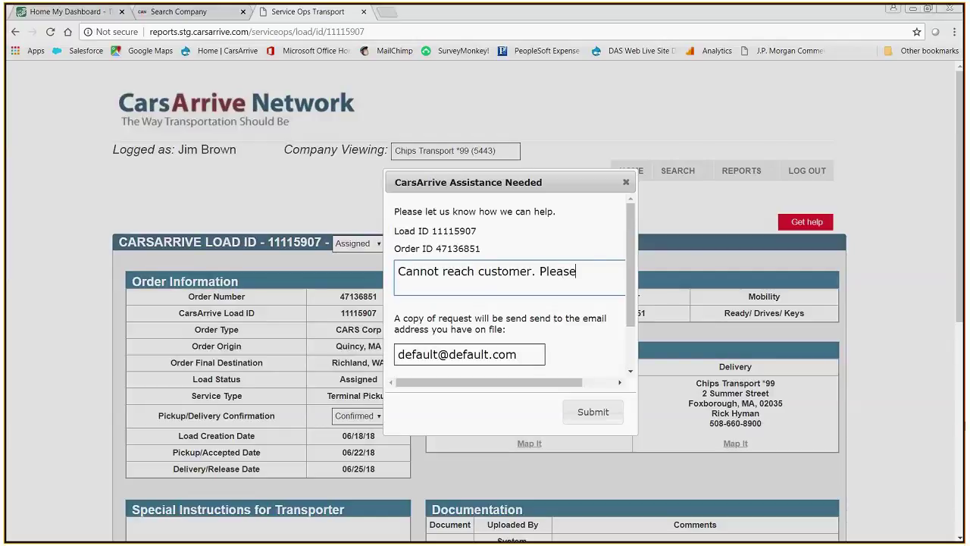
type(" help?")
key("BackSpace")
type("!")
Step: Check the e-mail address and additional recipients fields of the help request, and submit it
left_click_drag(397, 356, 526, 354)
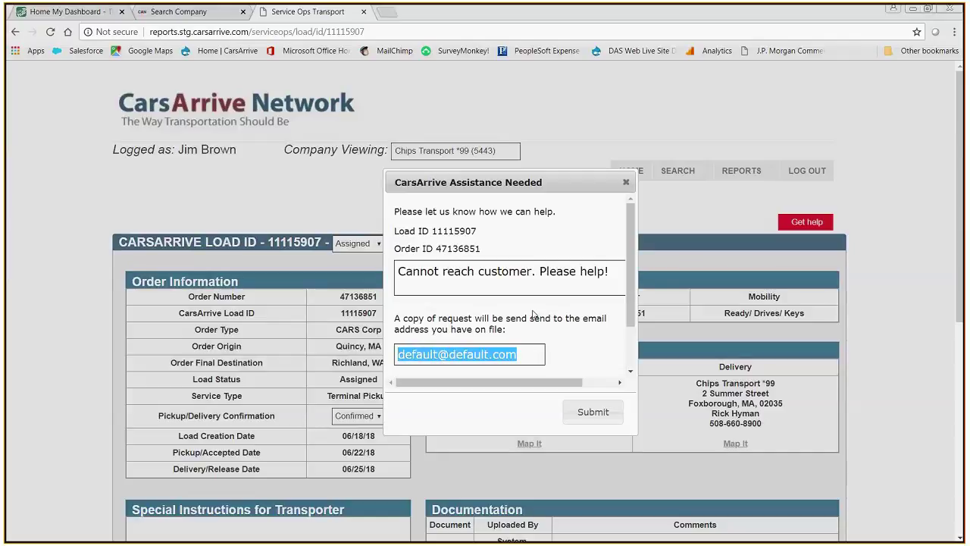
left_click_drag(630, 315, 626, 357)
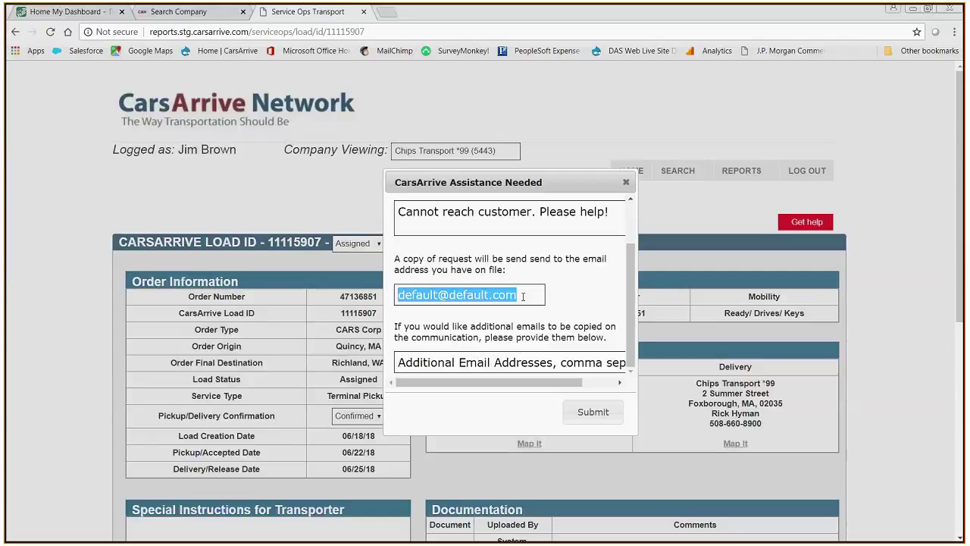
left_click(583, 414)
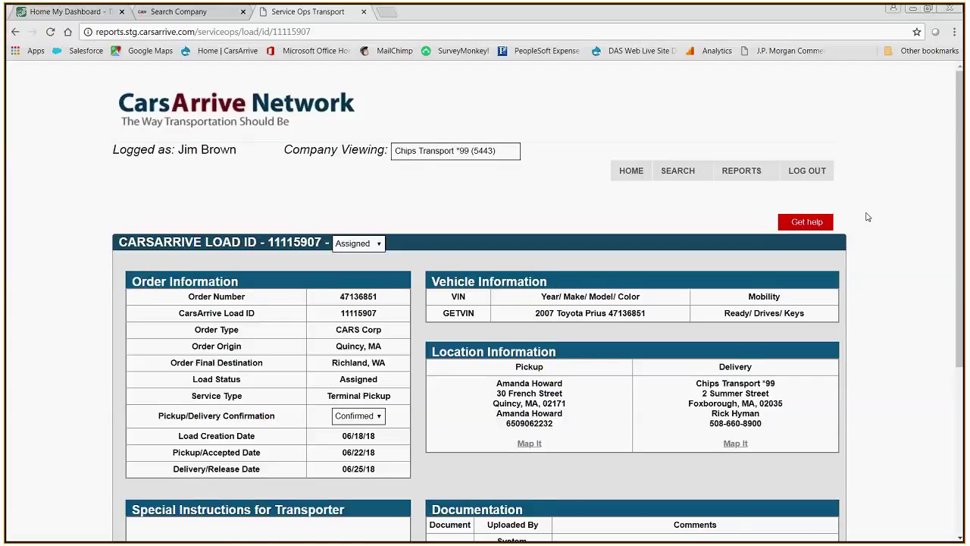
Step: Review the load's documentation comments and notes for the submitted help request
scroll(869, 218, "down", 1)
scroll(869, 218, "down", 2)
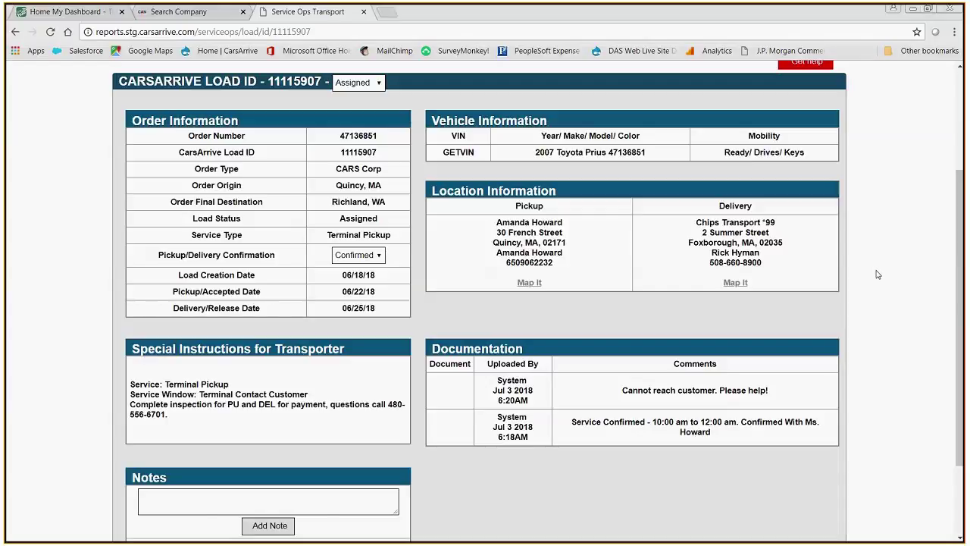
scroll(877, 275, "down", 3)
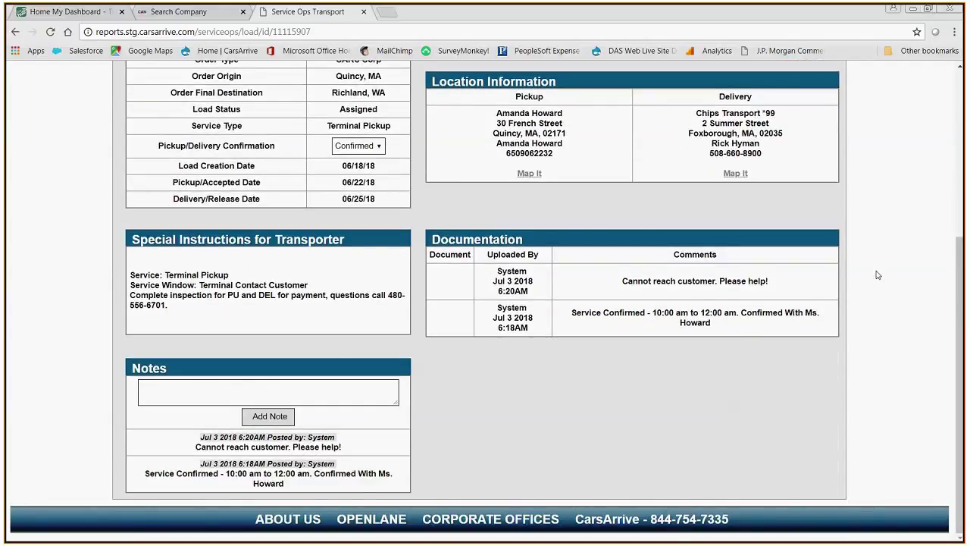
scroll(877, 275, "up", 5)
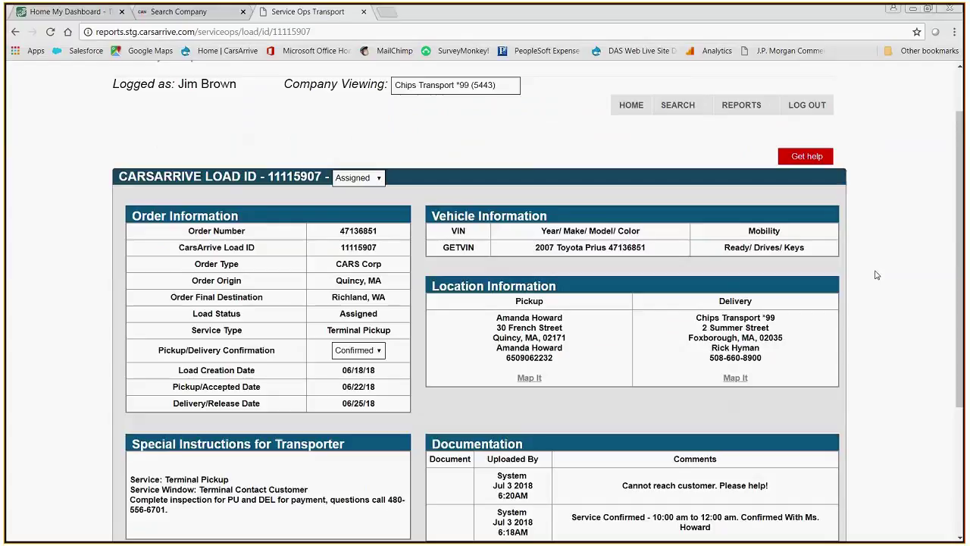
scroll(877, 275, "down", 1)
scroll(877, 275, "down", 1)
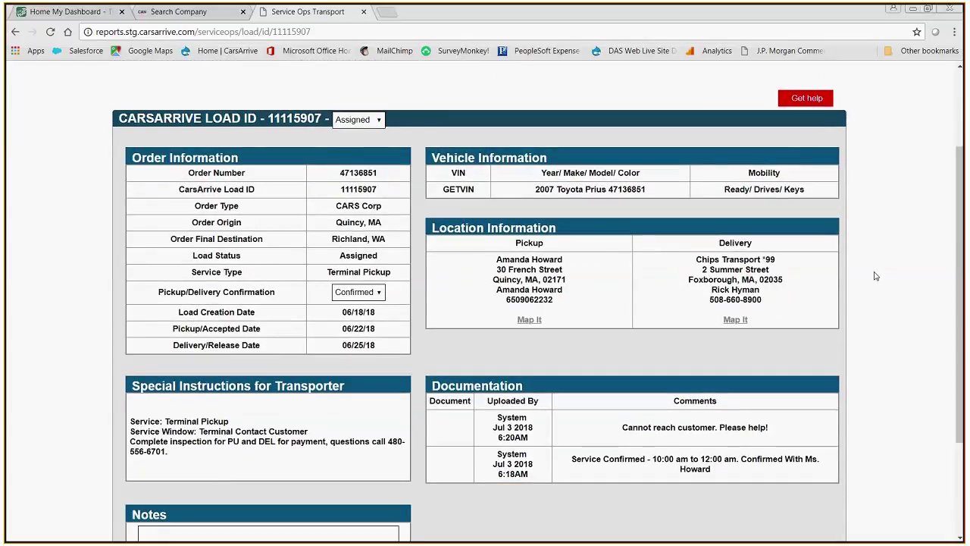
scroll(875, 276, "down", 1)
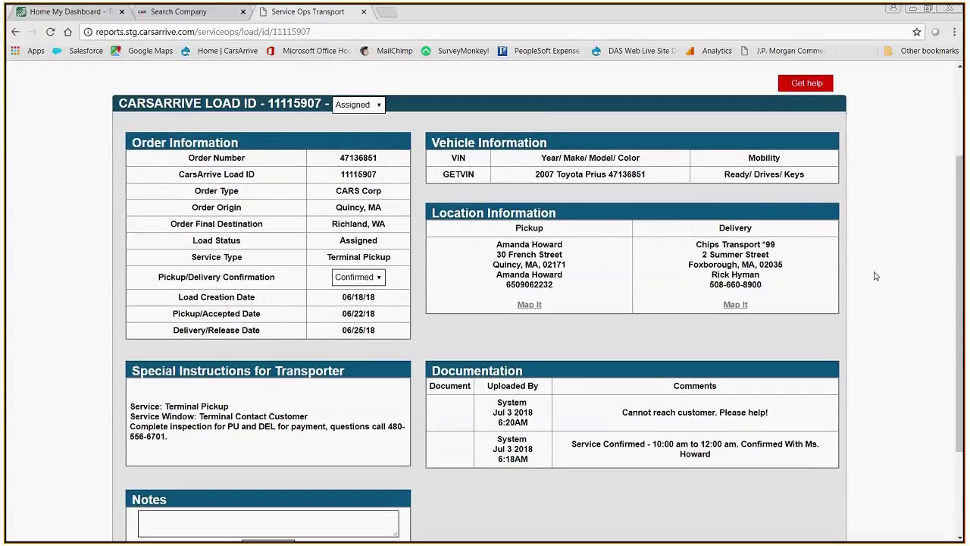
Step: Return to the home dashboard and open the load due for Terminal Drop Off
scroll(876, 276, "up", 1)
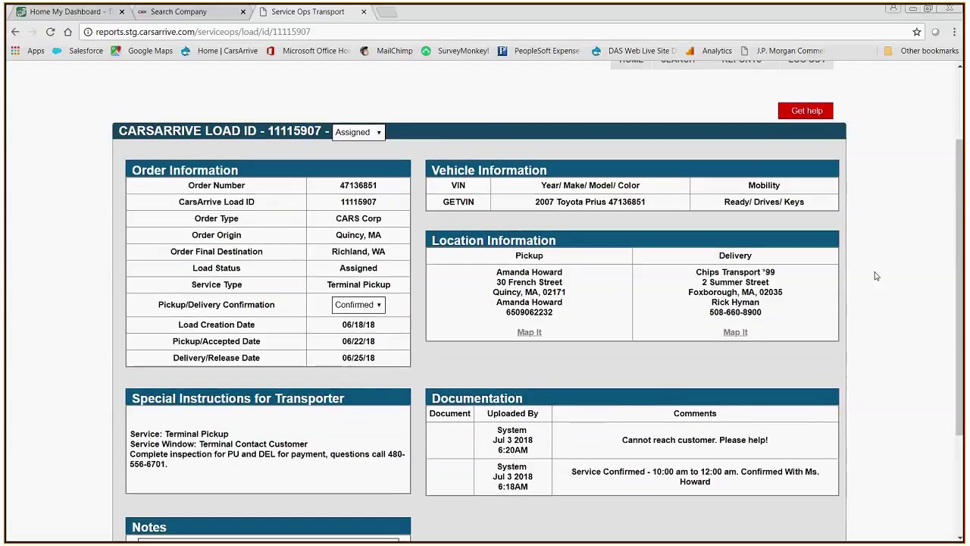
scroll(876, 276, "down", 1)
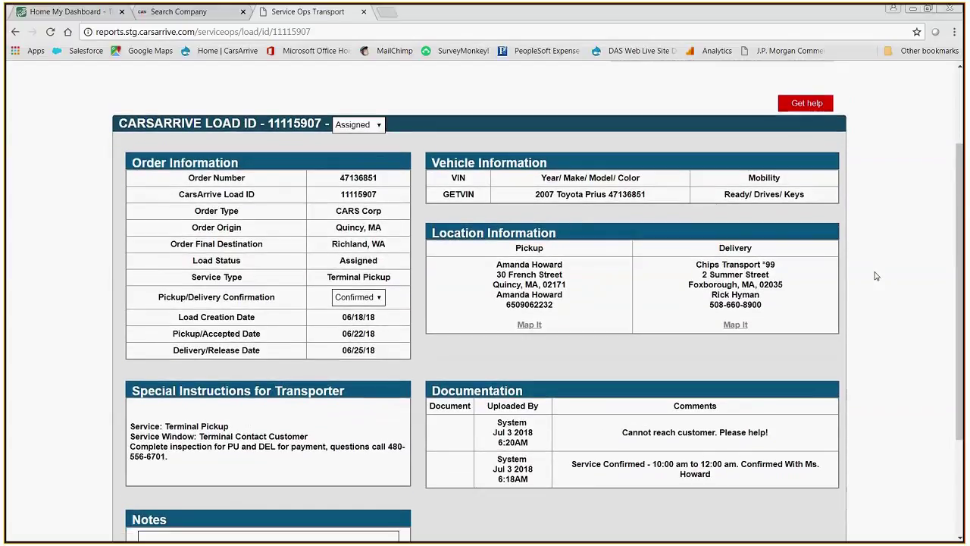
scroll(877, 274, "up", 4)
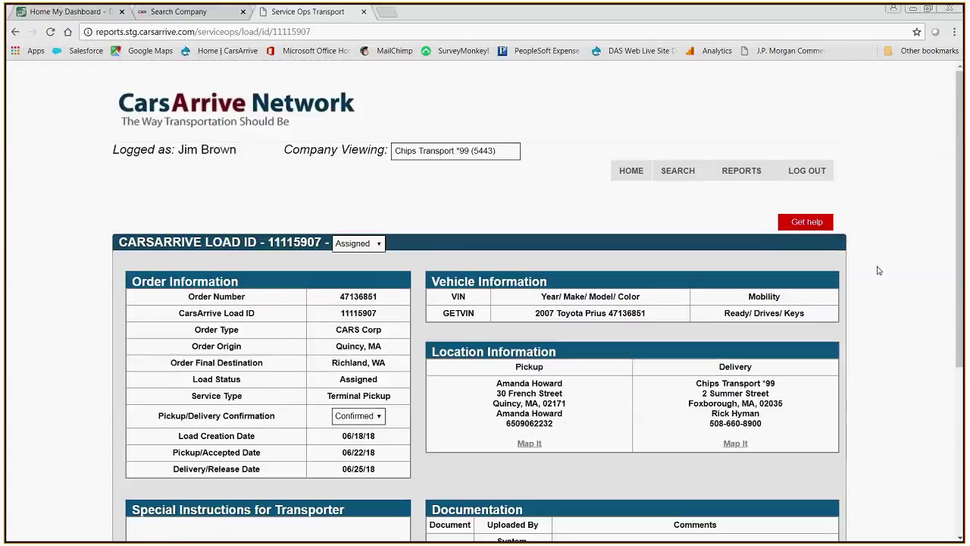
left_click(627, 174)
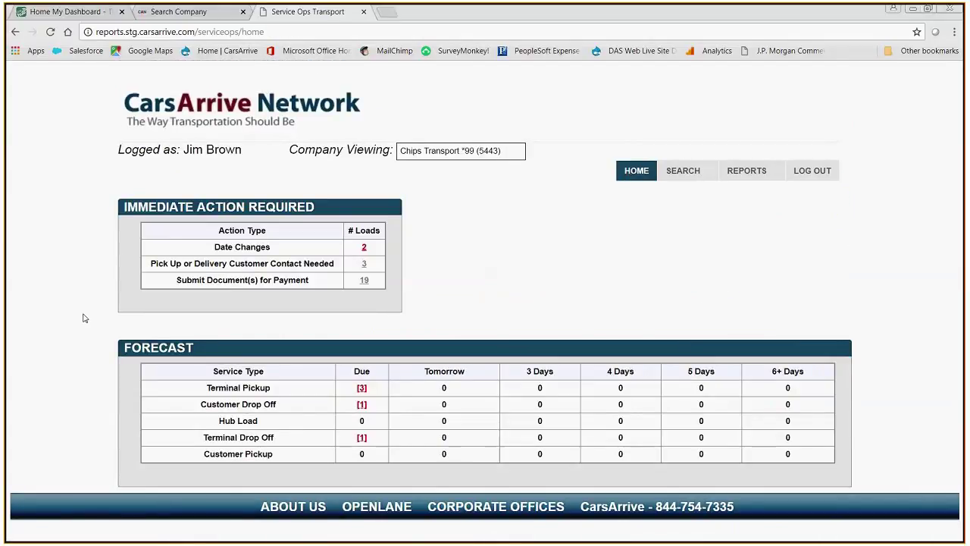
left_click(363, 439)
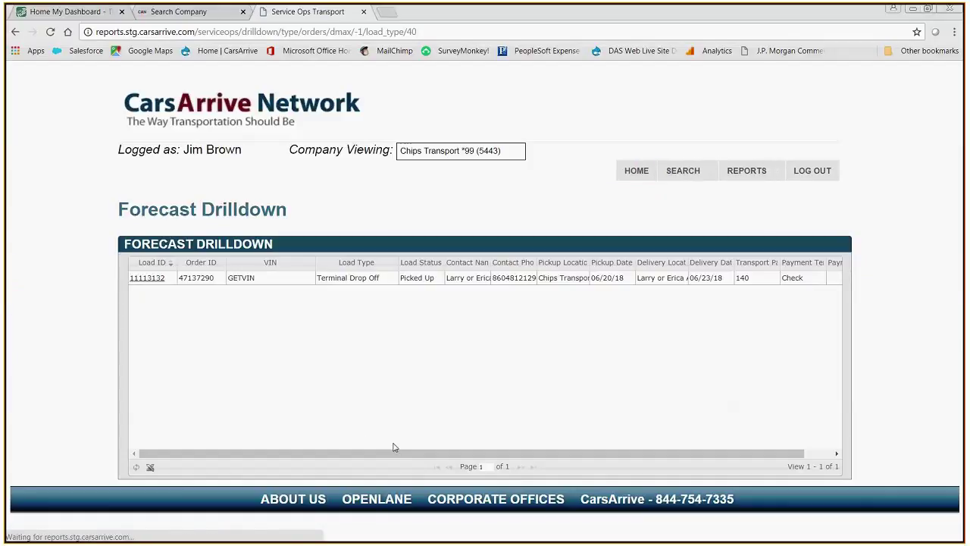
left_click(151, 279)
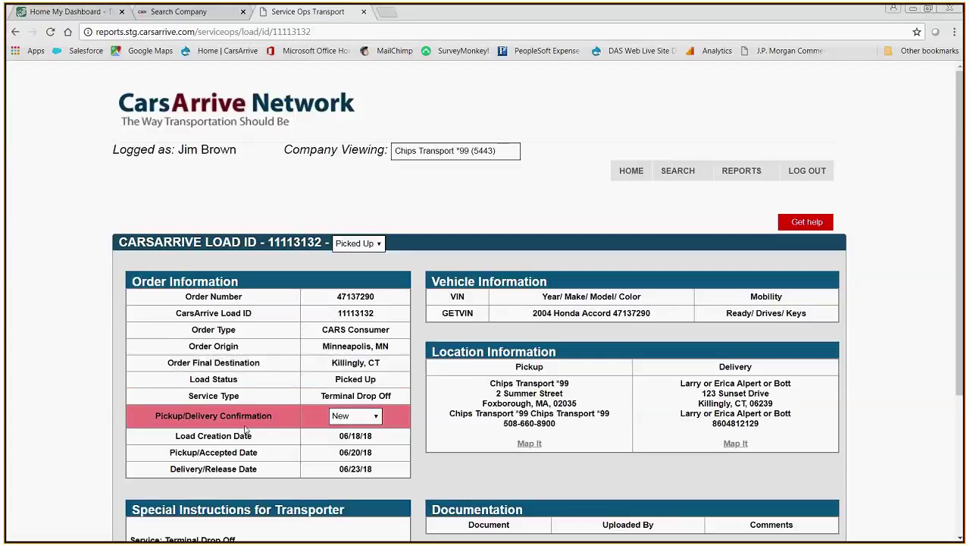
Step: Check the pickup/delivery confirmation options, and mark the load as delivered on 06/20/2018 at 2:00 pm
left_click(376, 418)
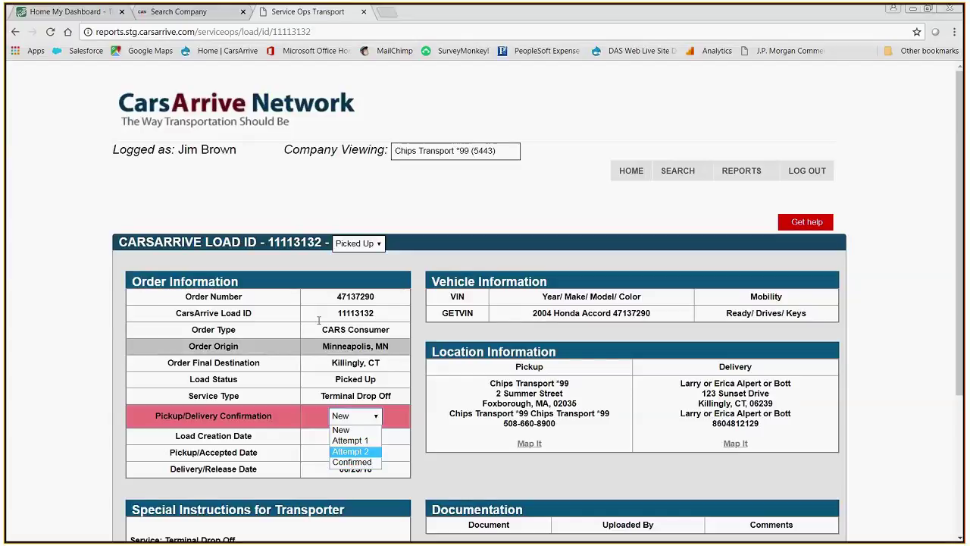
left_click(101, 324)
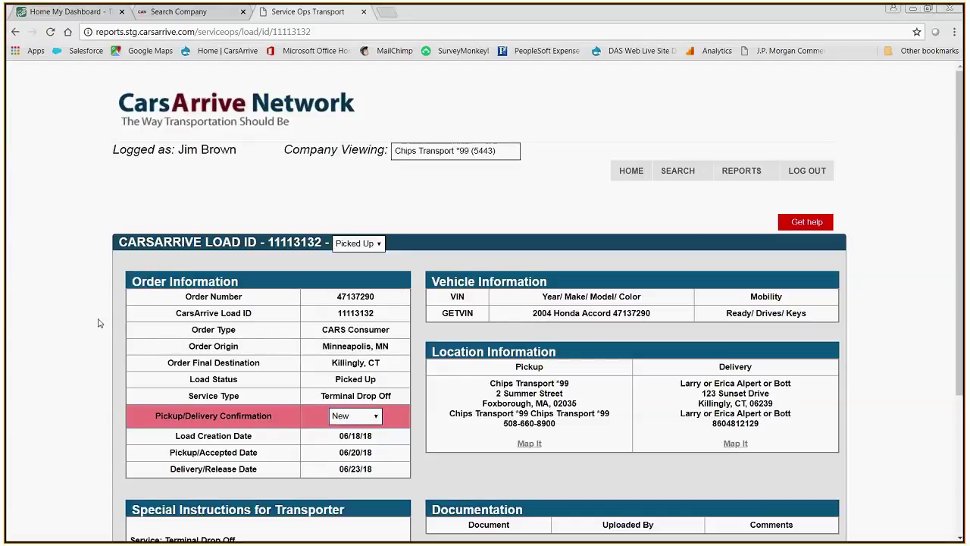
left_click(380, 244)
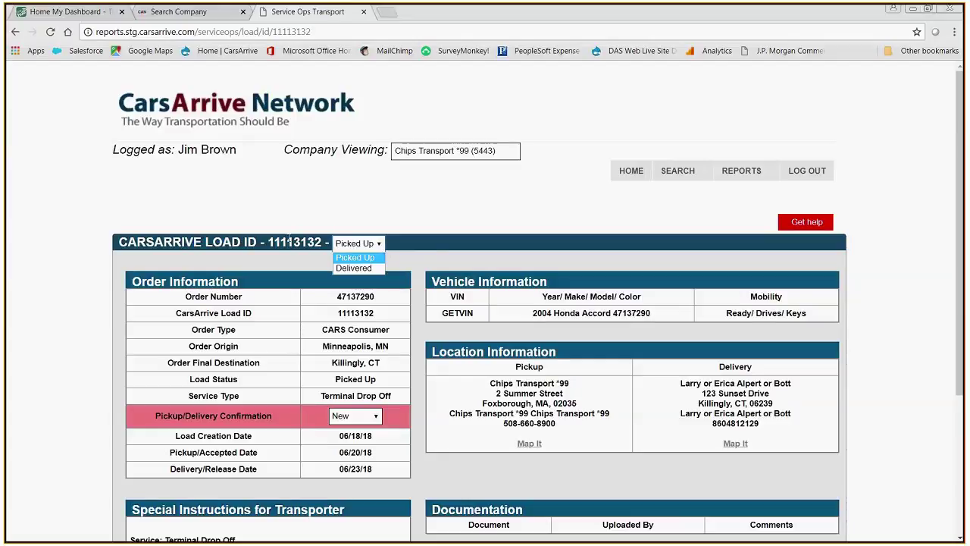
left_click(356, 268)
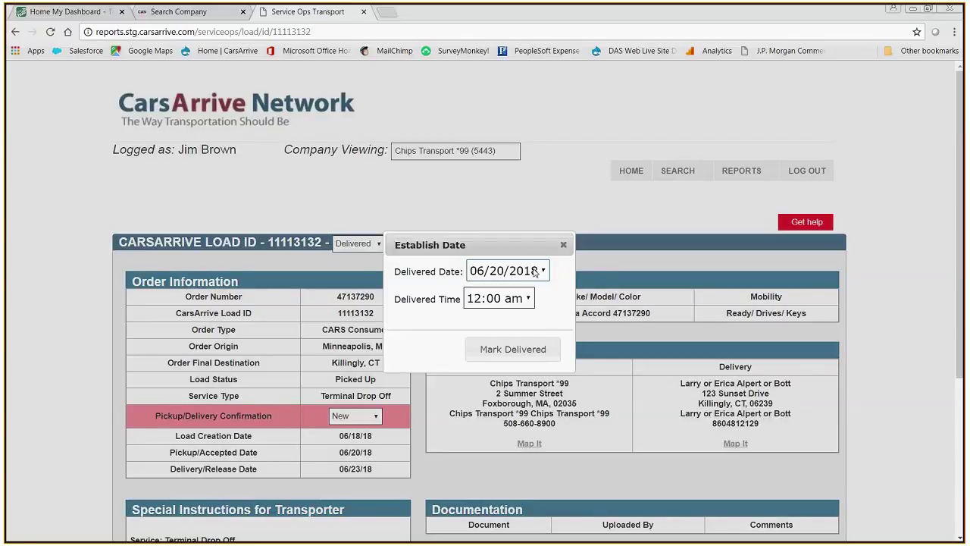
left_click(531, 300)
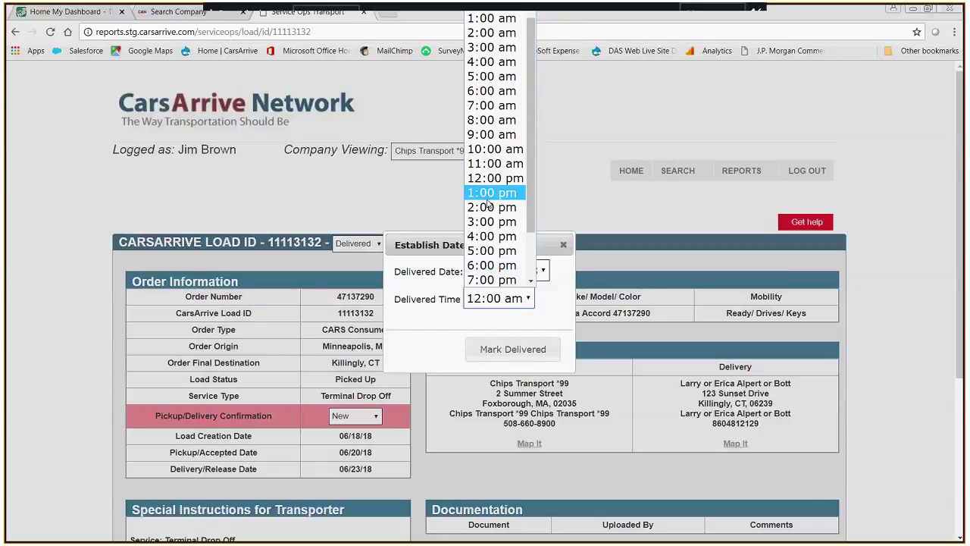
left_click(490, 208)
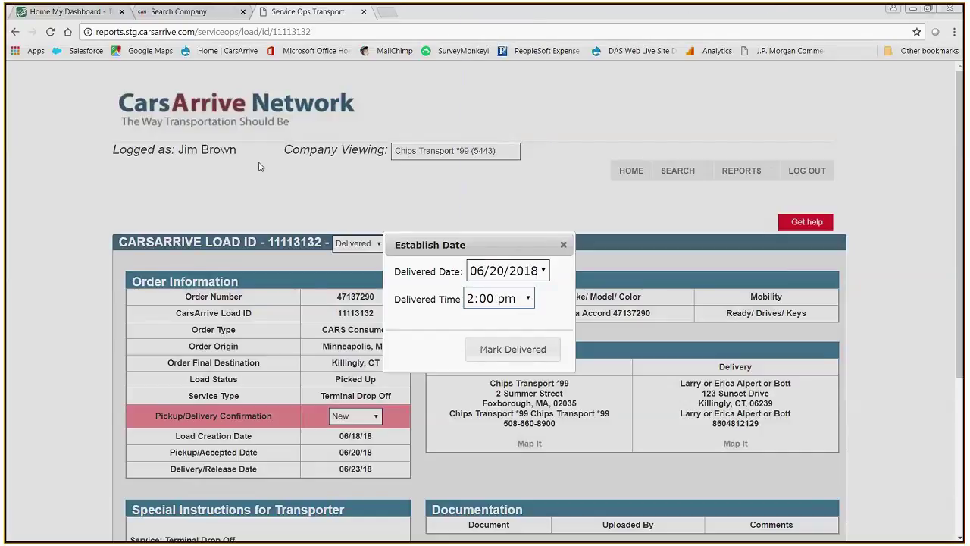
left_click(500, 350)
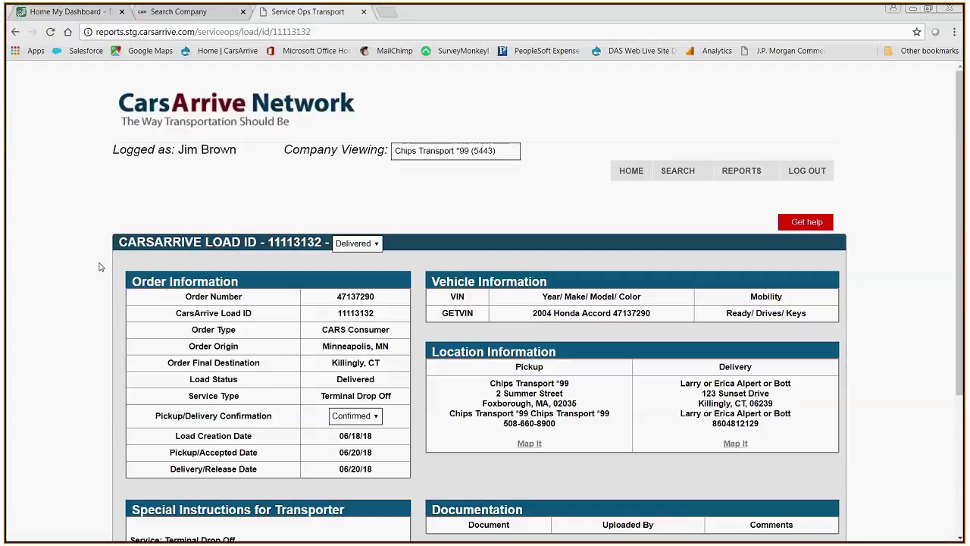
Step: Review the delivered load's details, and open the load due for Customer Drop Off from the home dashboard
scroll(104, 272, "down", 2)
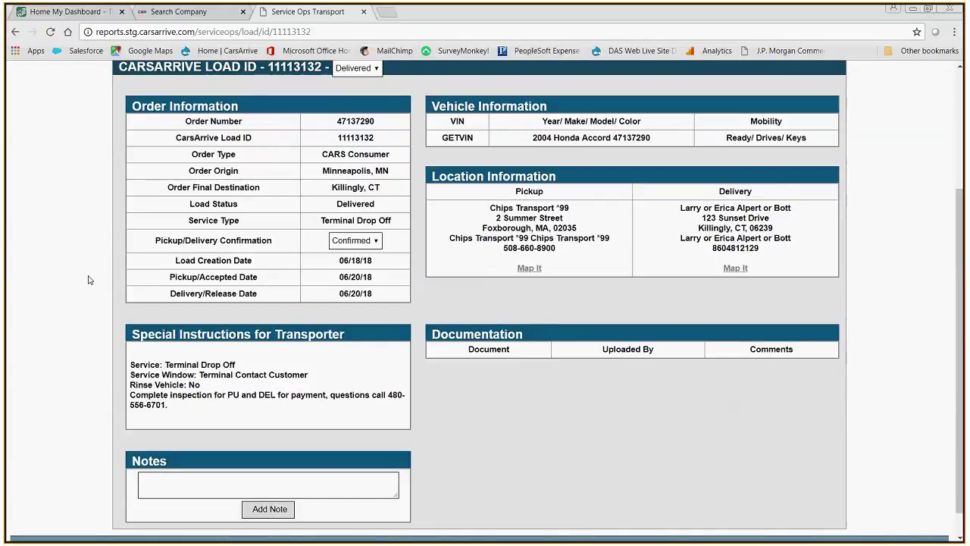
scroll(91, 279, "up", 1)
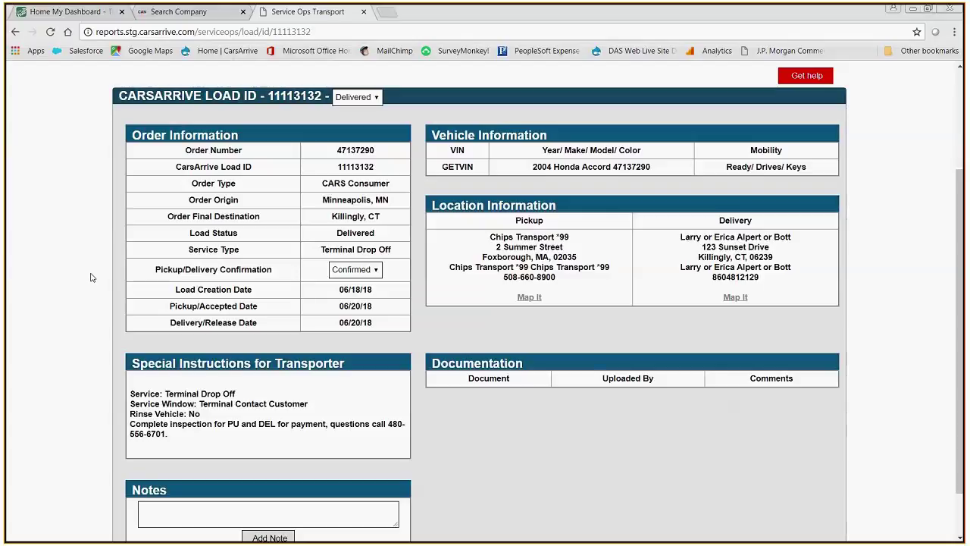
scroll(929, 225, "up", 2)
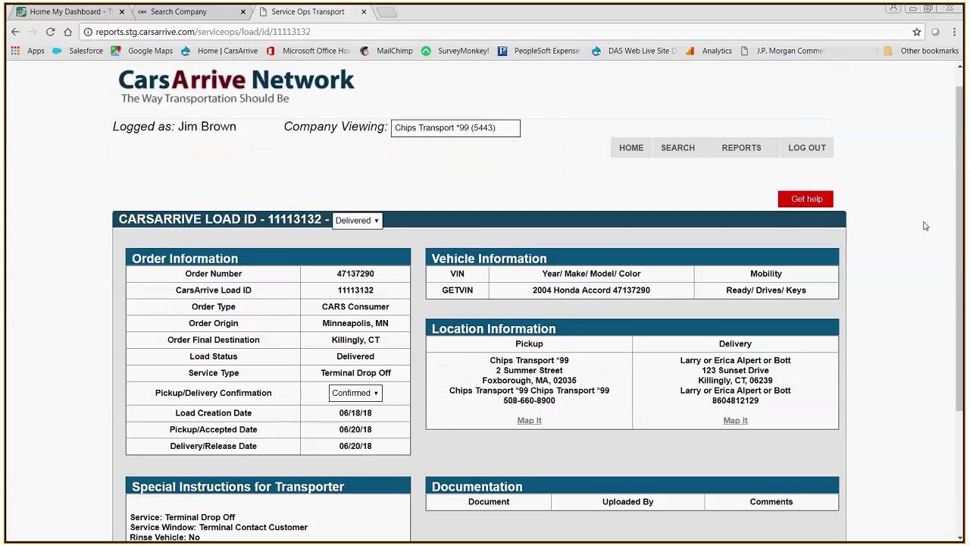
scroll(925, 226, "up", 1)
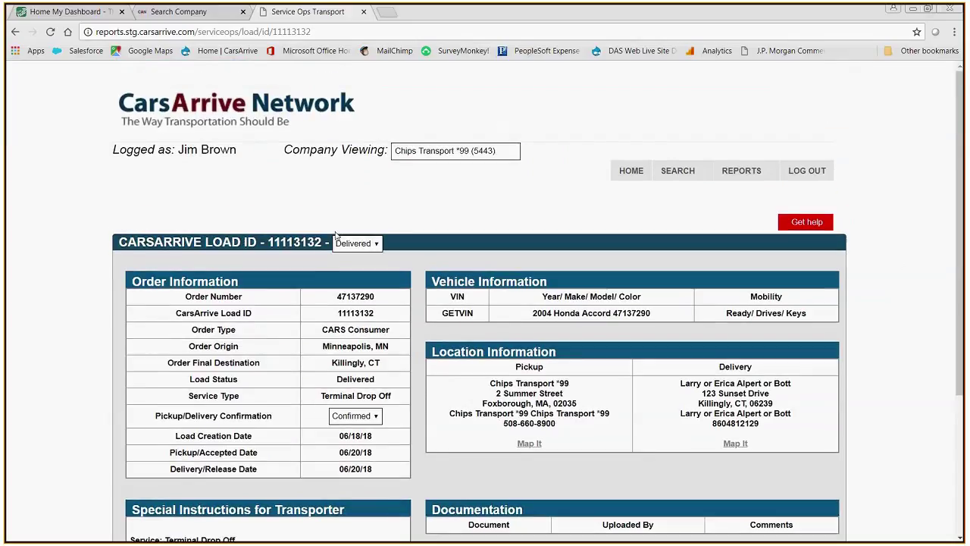
left_click(629, 171)
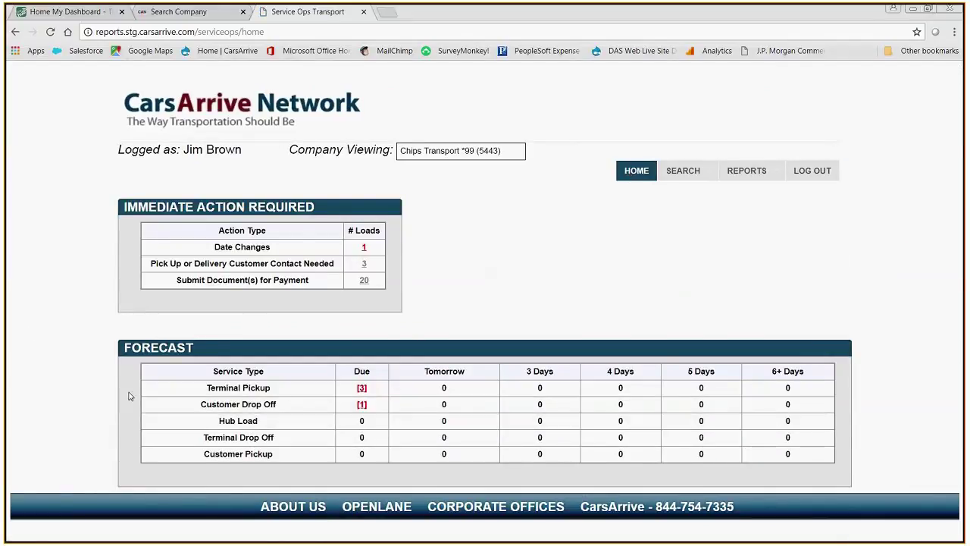
left_click(361, 404)
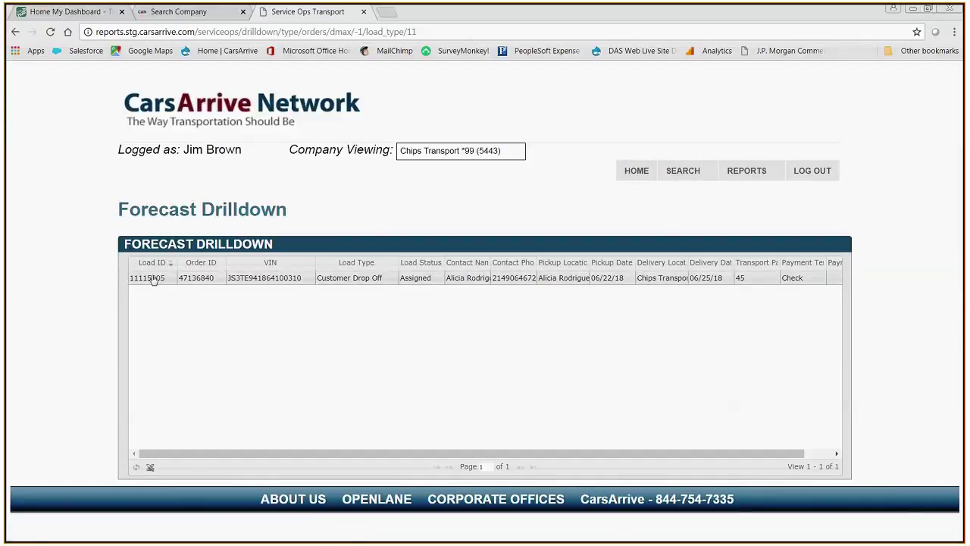
left_click(154, 280)
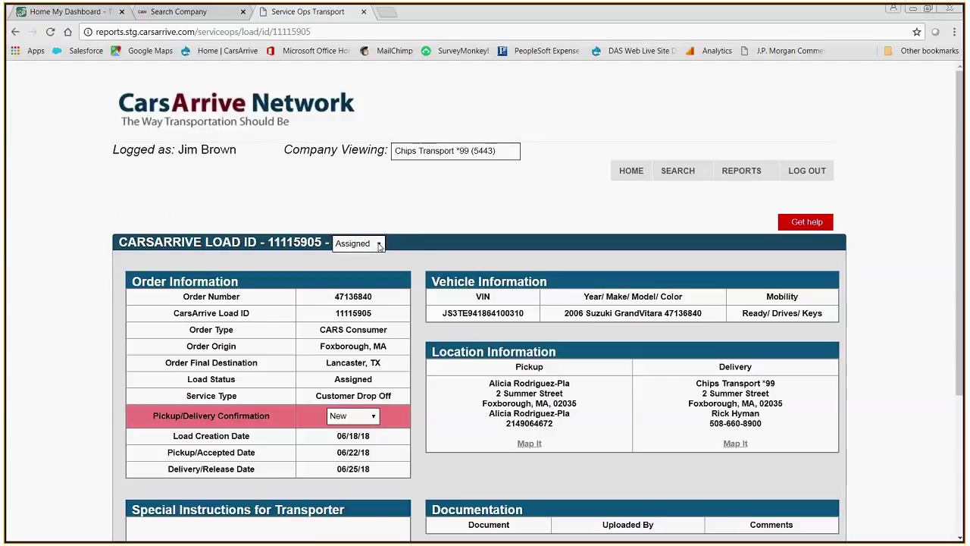
Step: Mark the Customer Drop Off load as picked up on 06/19/2018 at 1:00 pm
left_click(379, 244)
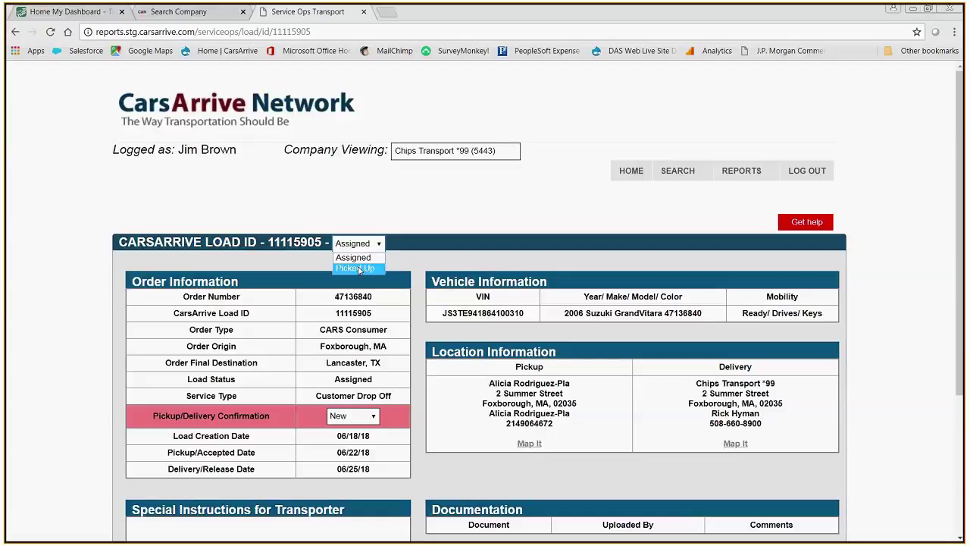
left_click(360, 269)
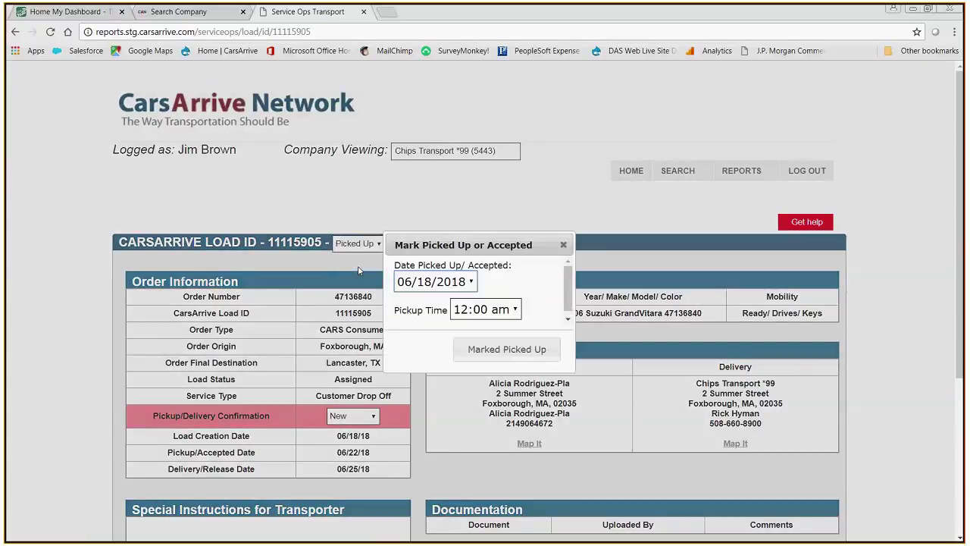
left_click(471, 282)
left_click(427, 313)
left_click(515, 309)
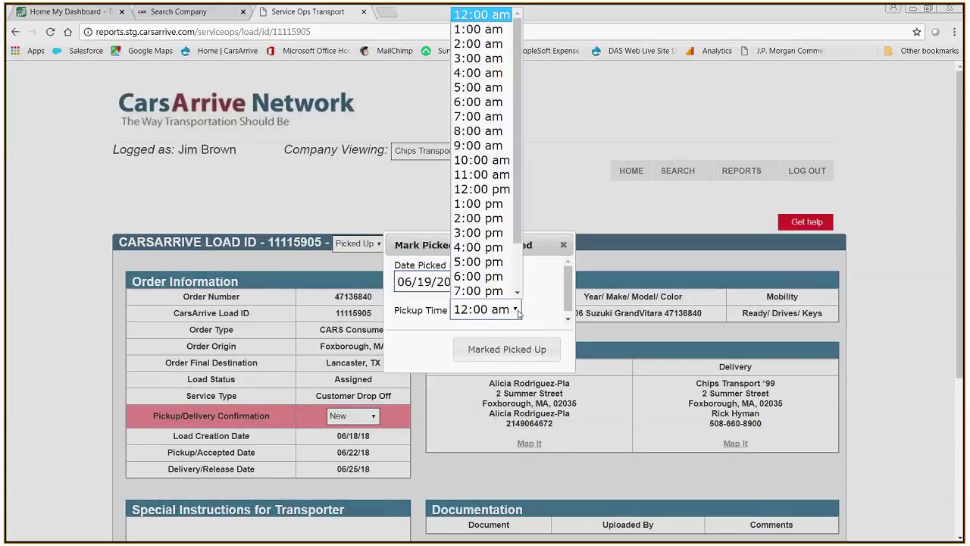
left_click(479, 203)
left_click(501, 351)
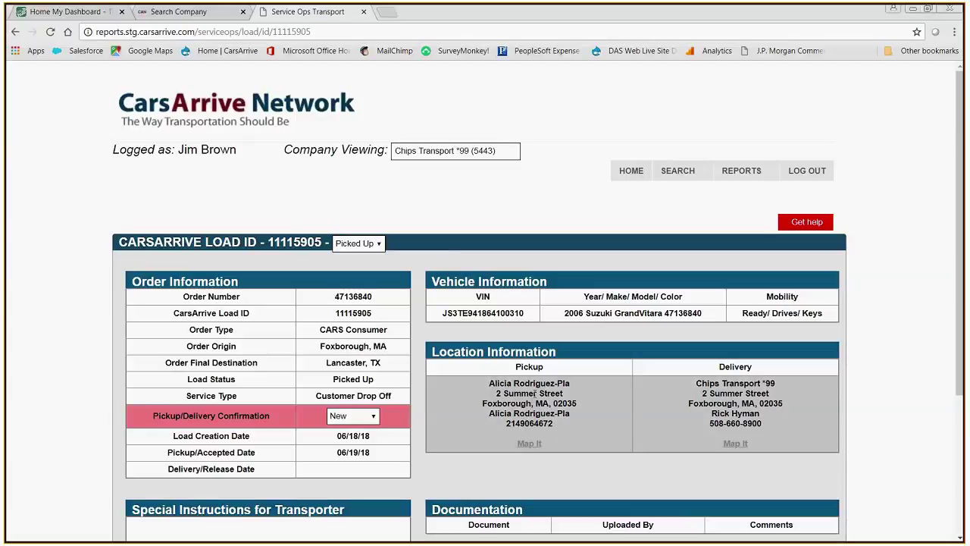
Step: Check the load search options, and list the loads awaiting document submission for payment from the home dashboard
left_click(678, 170)
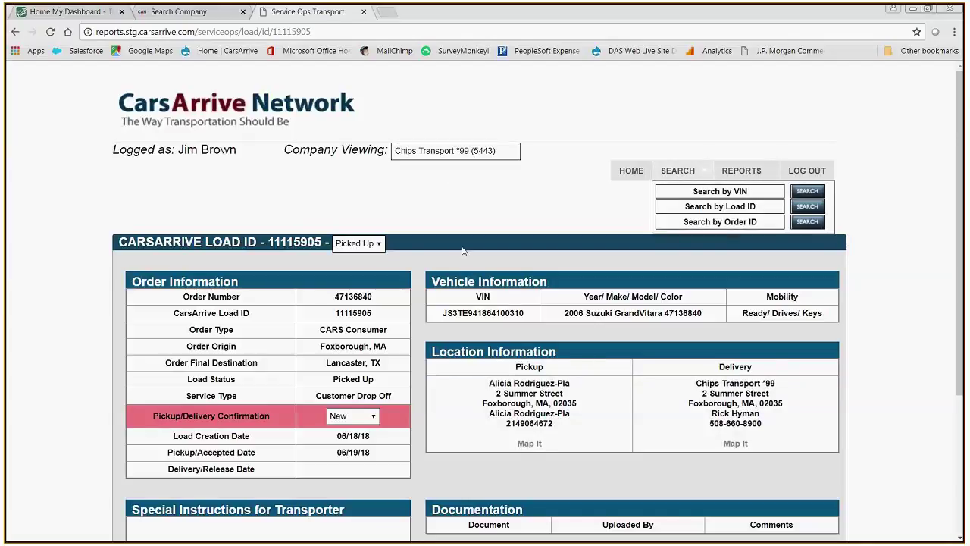
left_click(631, 171)
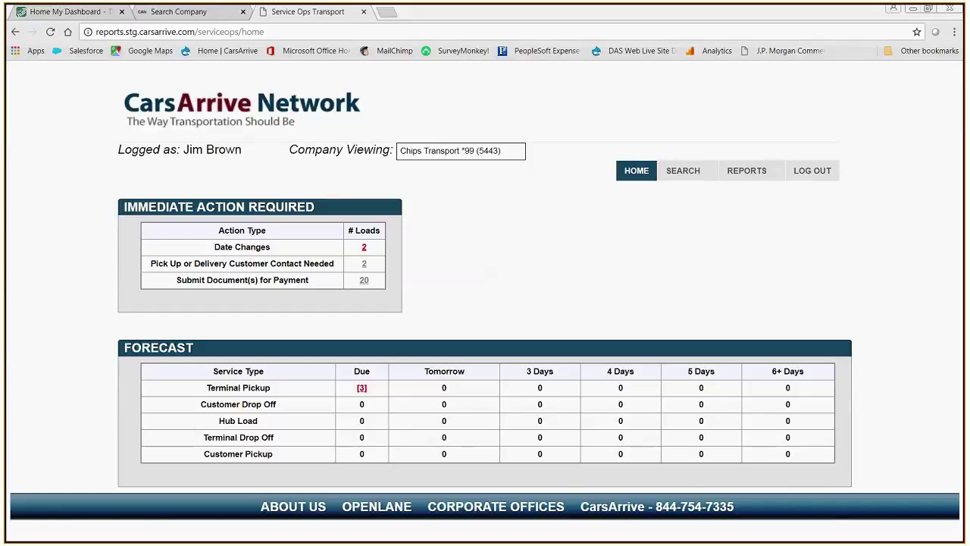
left_click(365, 283)
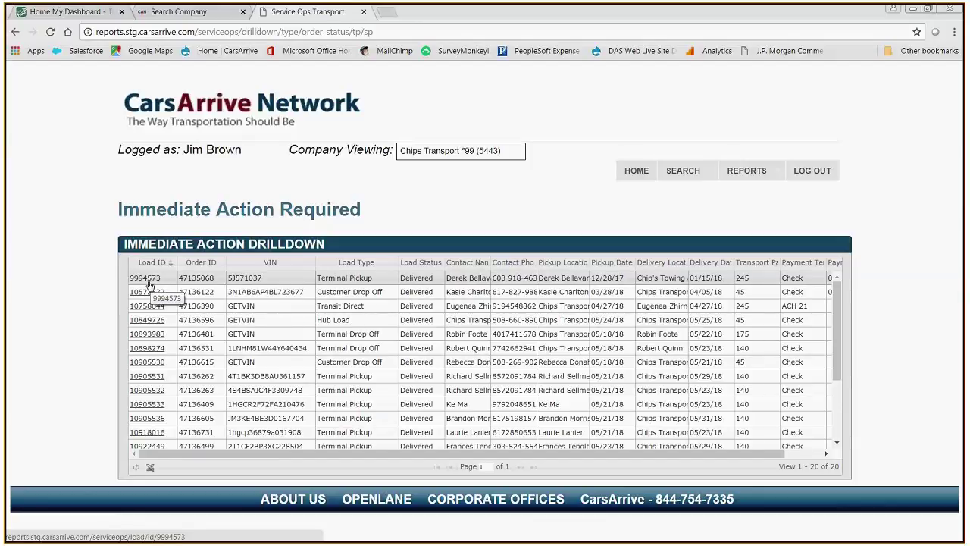
Step: Return to the home dashboard and log out of the site
left_click(628, 175)
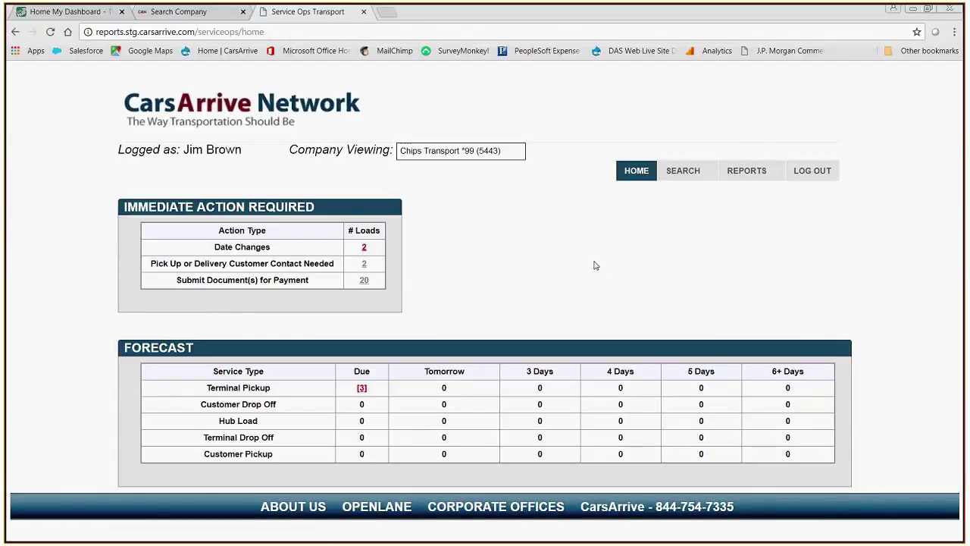
left_click(814, 172)
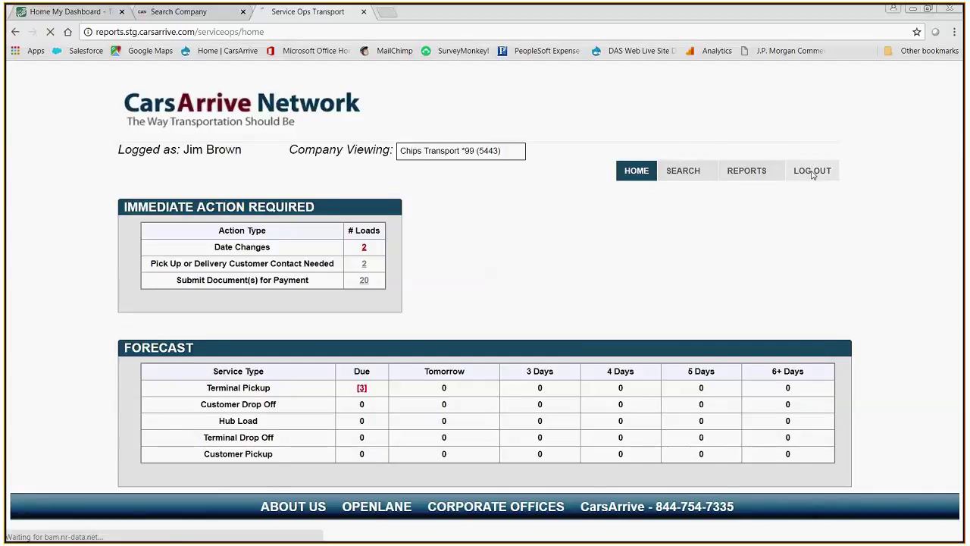